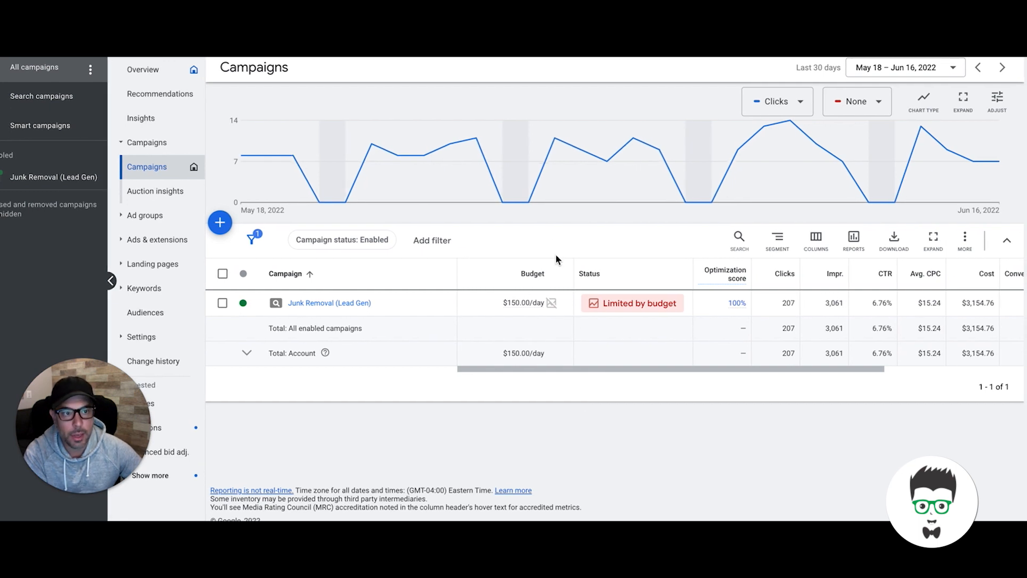
Step: Open the search terms report of the Junk Removal (Lead Gen) campaign
scroll(631, 305, right, 5)
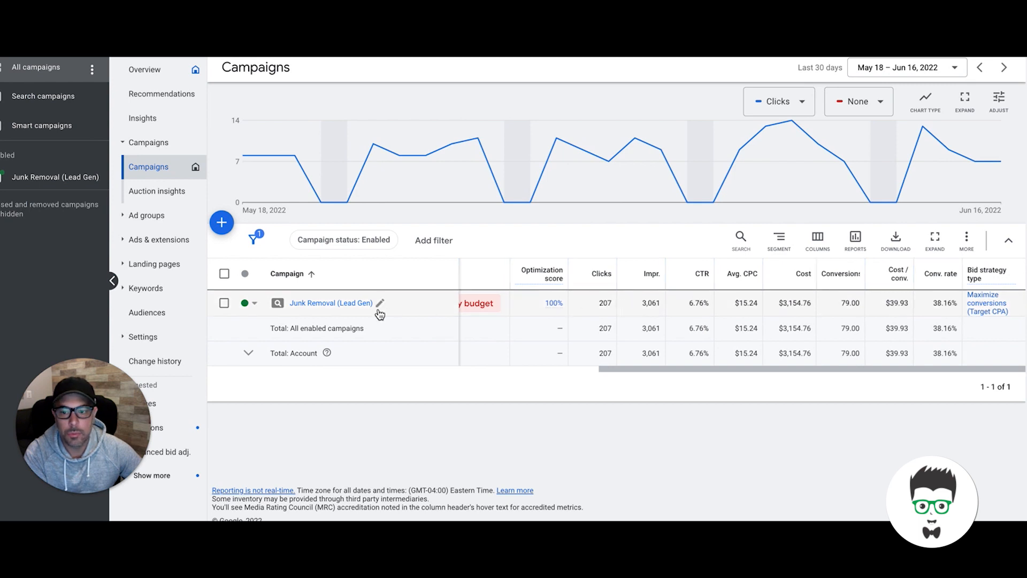
click(345, 306)
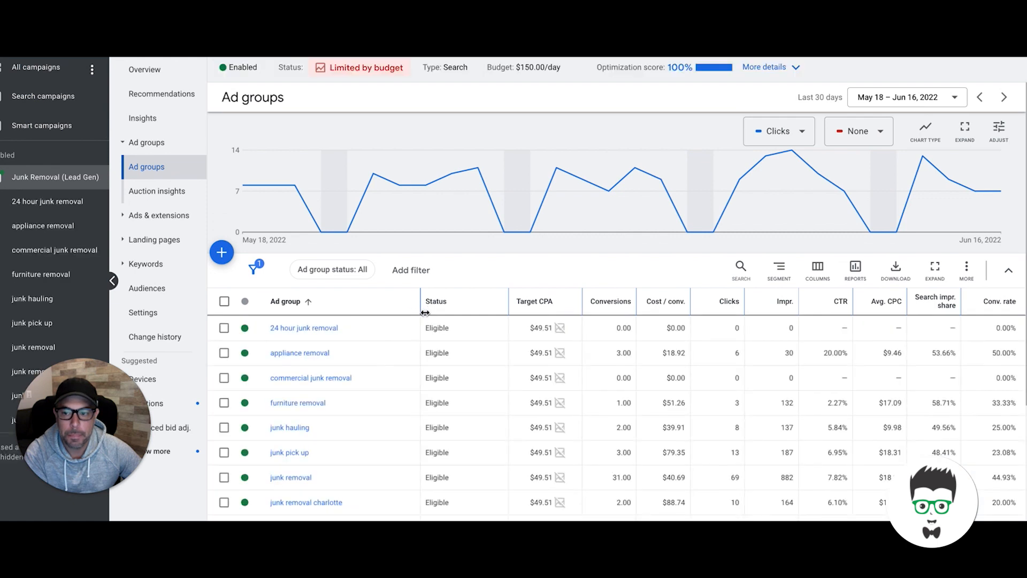
click(133, 264)
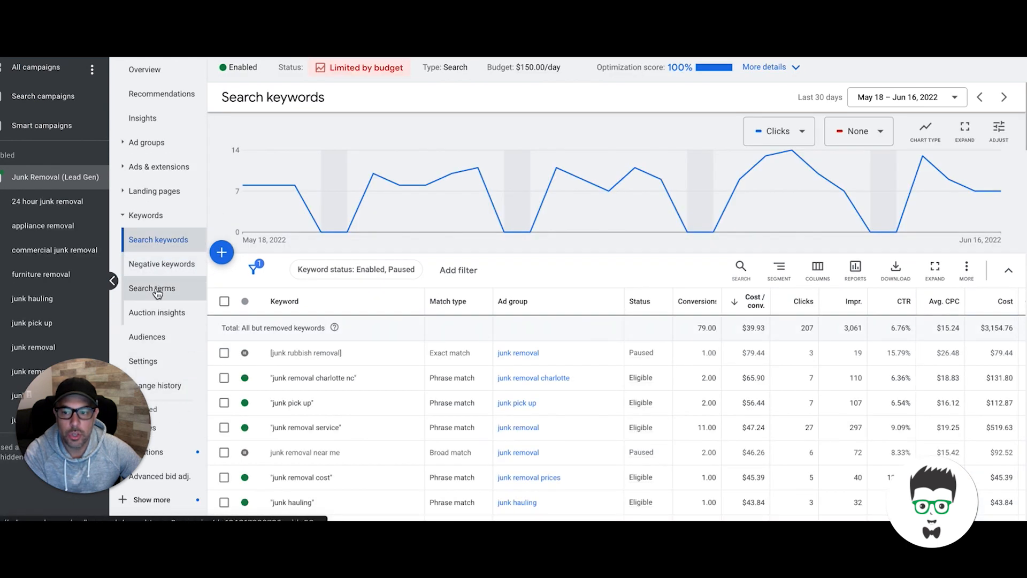
click(154, 290)
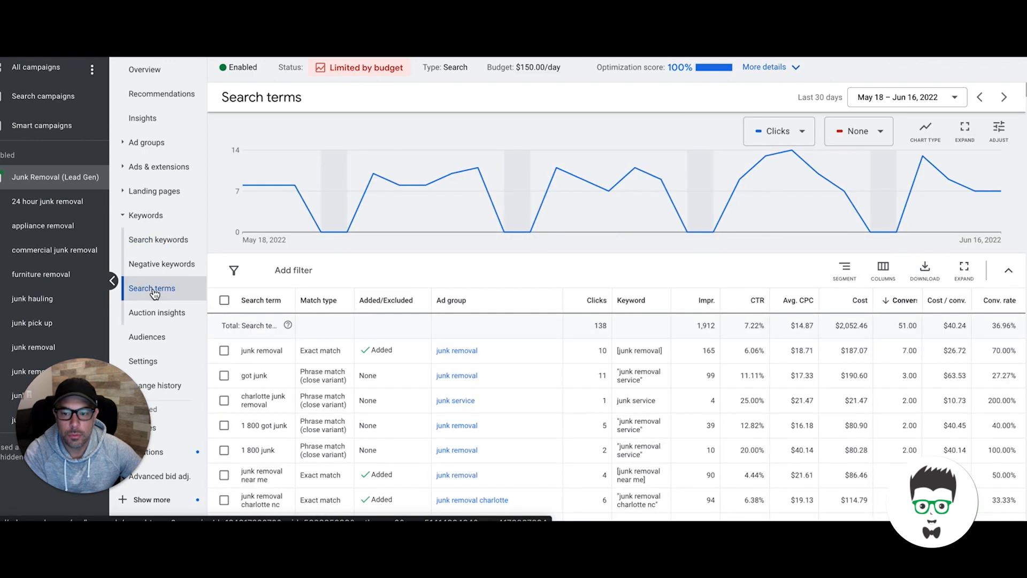
Step: Widen the Search term and Keyword columns so their full text fits on one line
drag(296, 301, 392, 317)
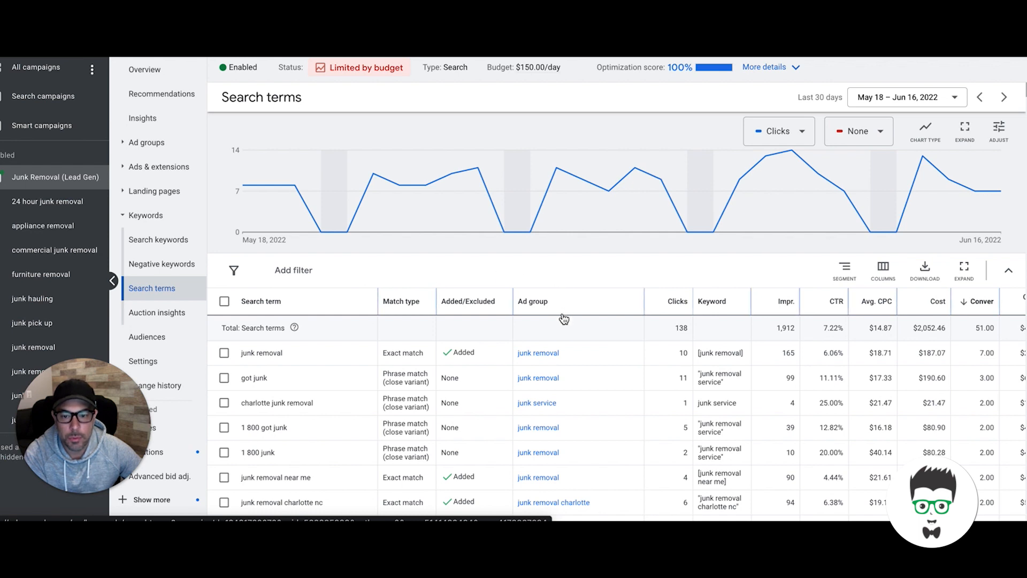
mouse_move(402, 309)
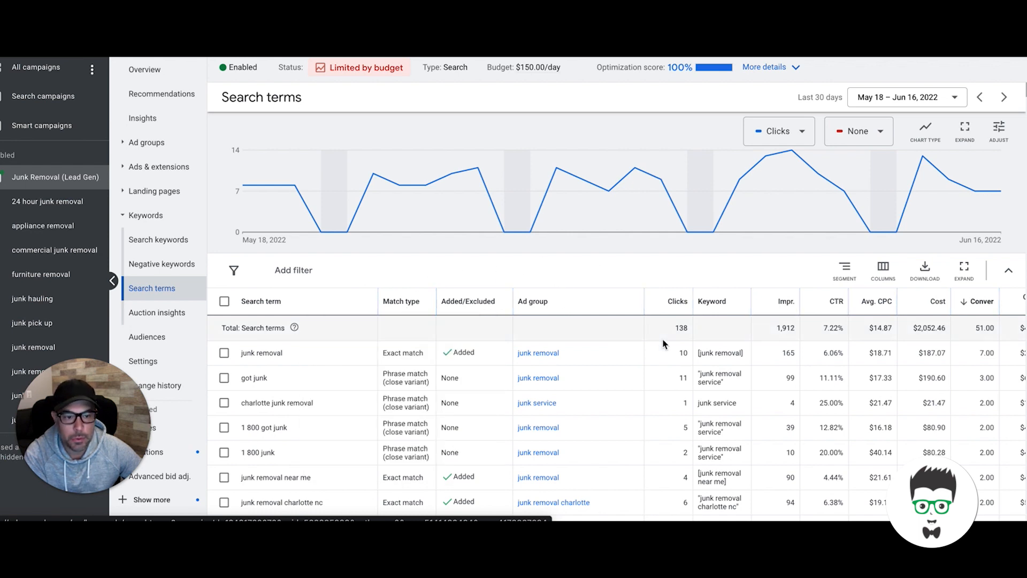
drag(752, 303, 800, 303)
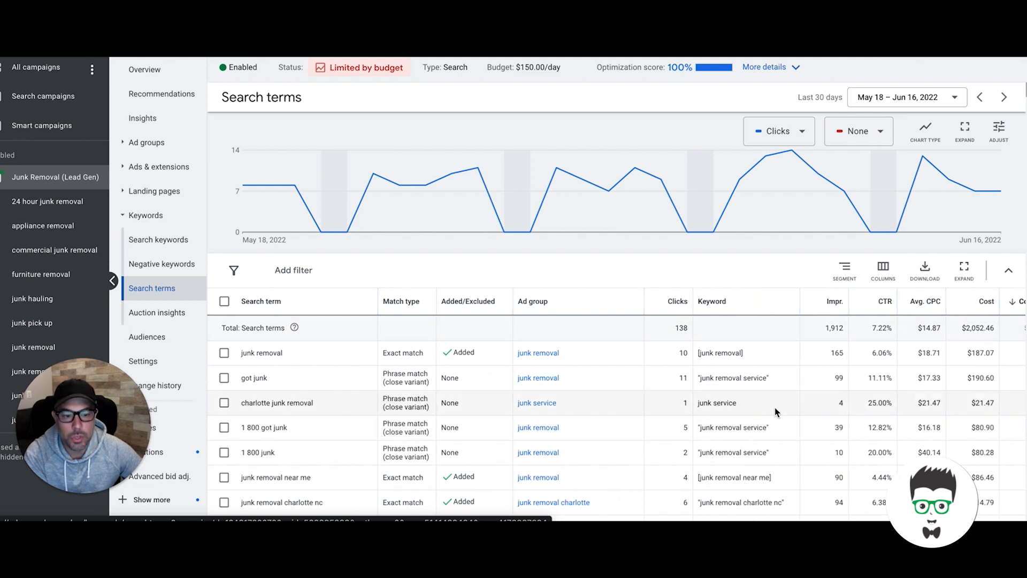
Step: Examine the converting search terms alongside their match types, triggering keywords, ad groups, costs and conversion rates
scroll(776, 412, down, 3)
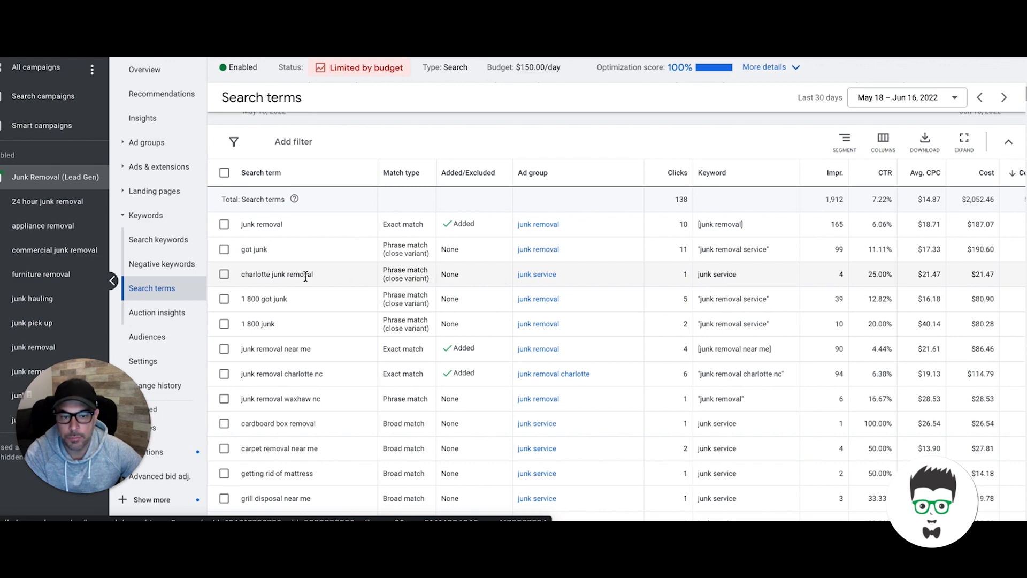
scroll(749, 287, down, 2)
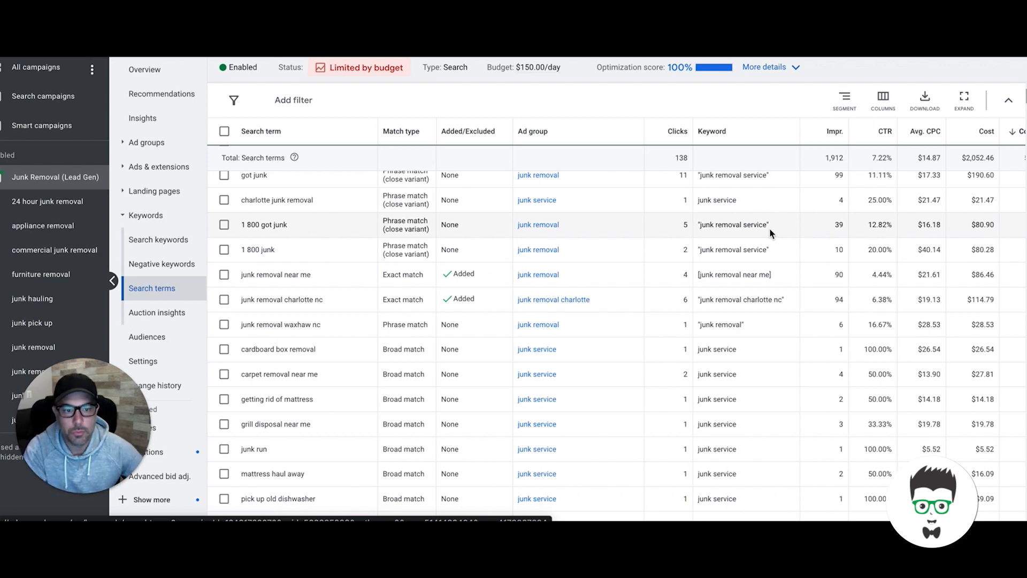
scroll(764, 354, down, 3)
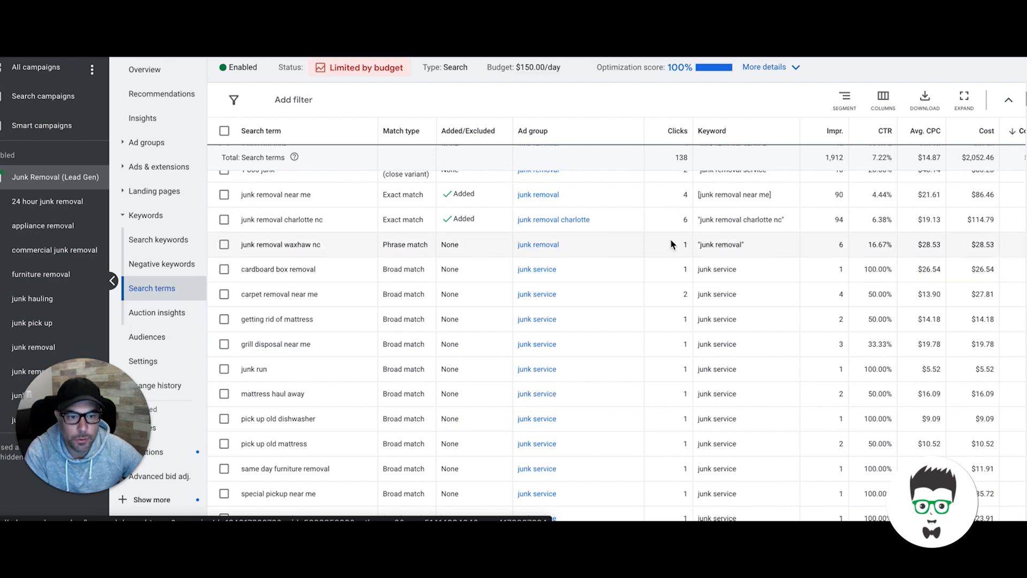
scroll(724, 241, up, 2)
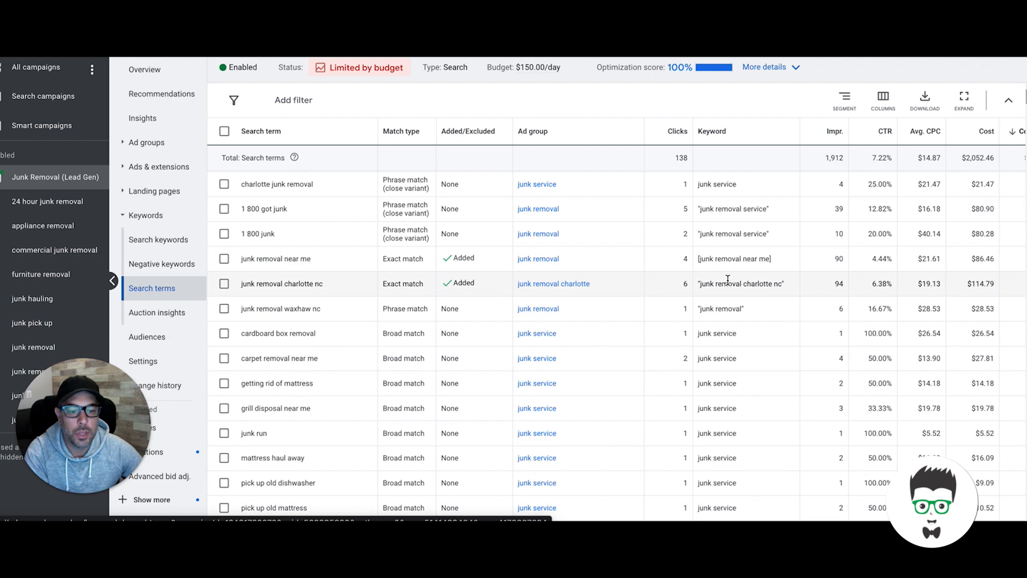
scroll(727, 279, down, 3)
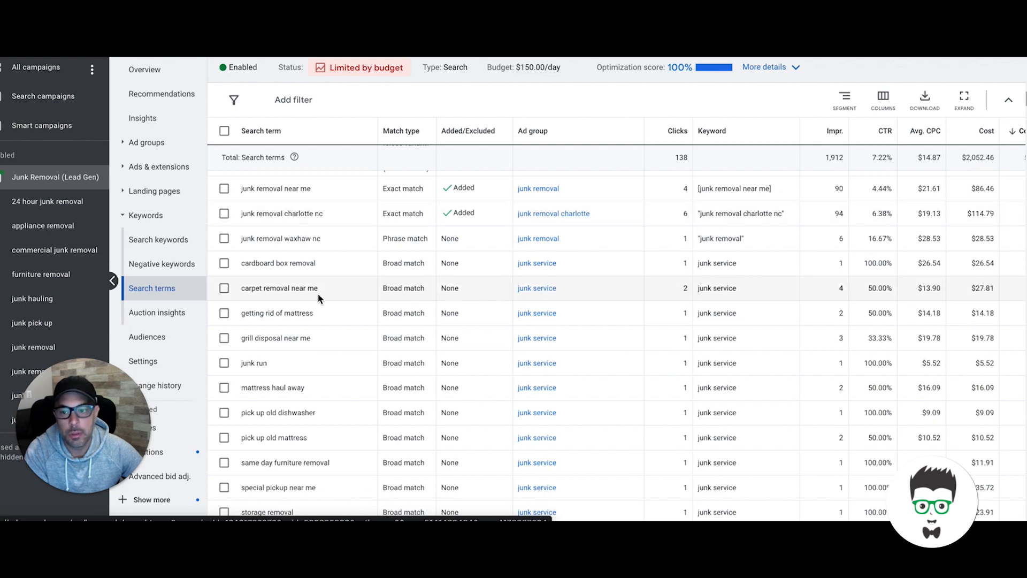
scroll(315, 292, up, 5)
scroll(309, 379, down, 3)
scroll(343, 369, right, 3)
scroll(384, 342, down, 5)
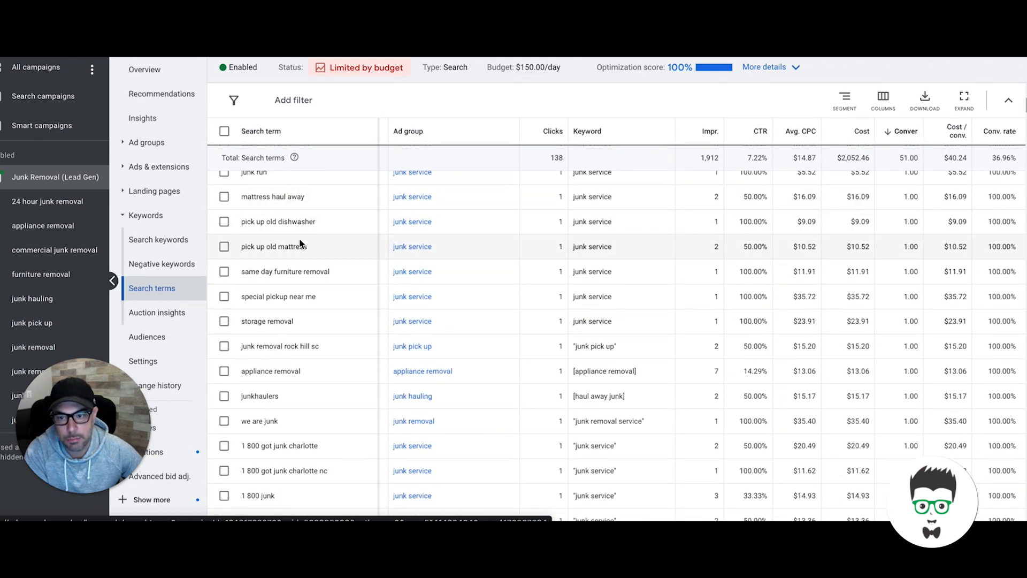
scroll(300, 241, left, 3)
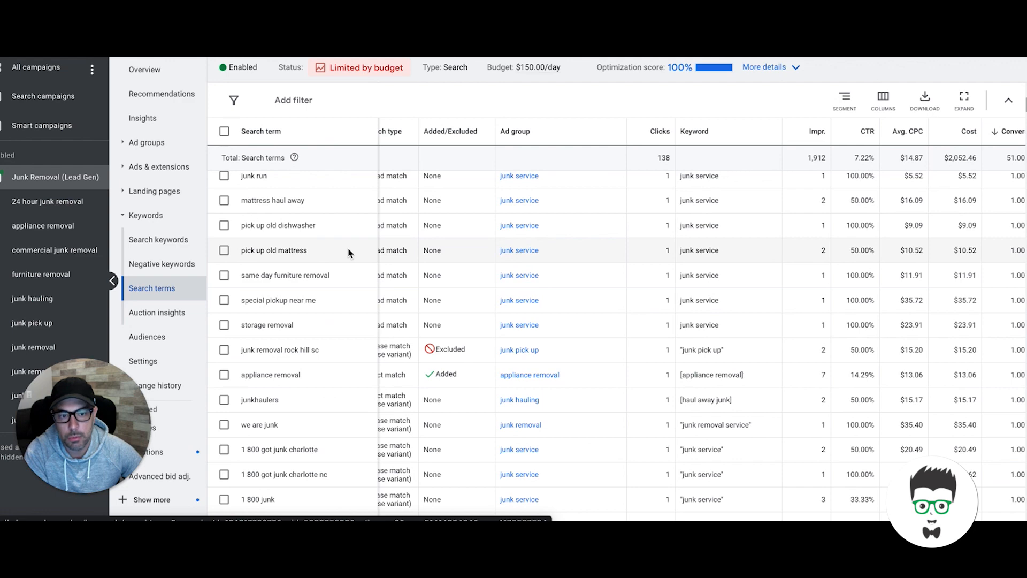
scroll(348, 252, up, 5)
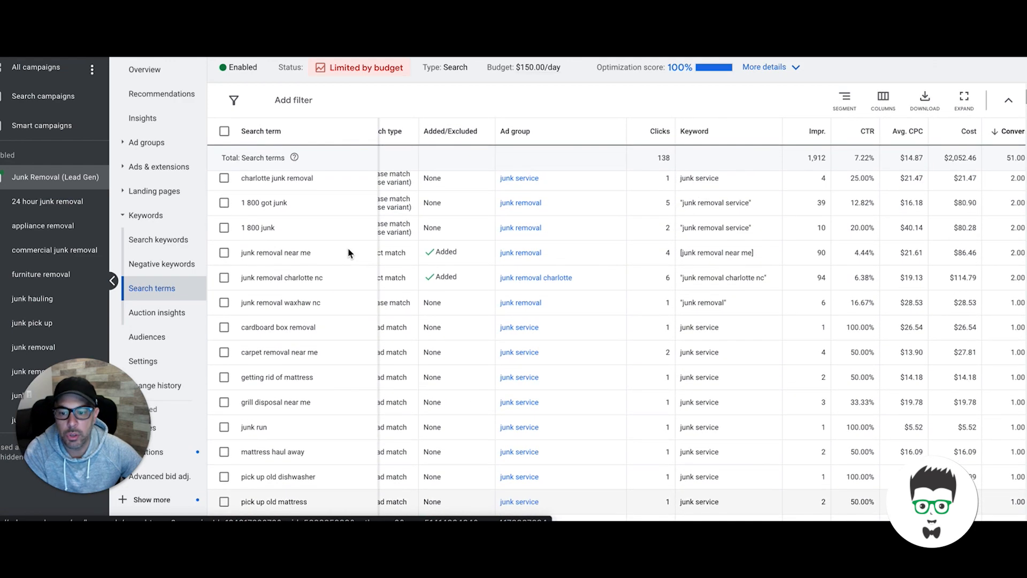
scroll(338, 309, right, 3)
scroll(338, 309, down, 1)
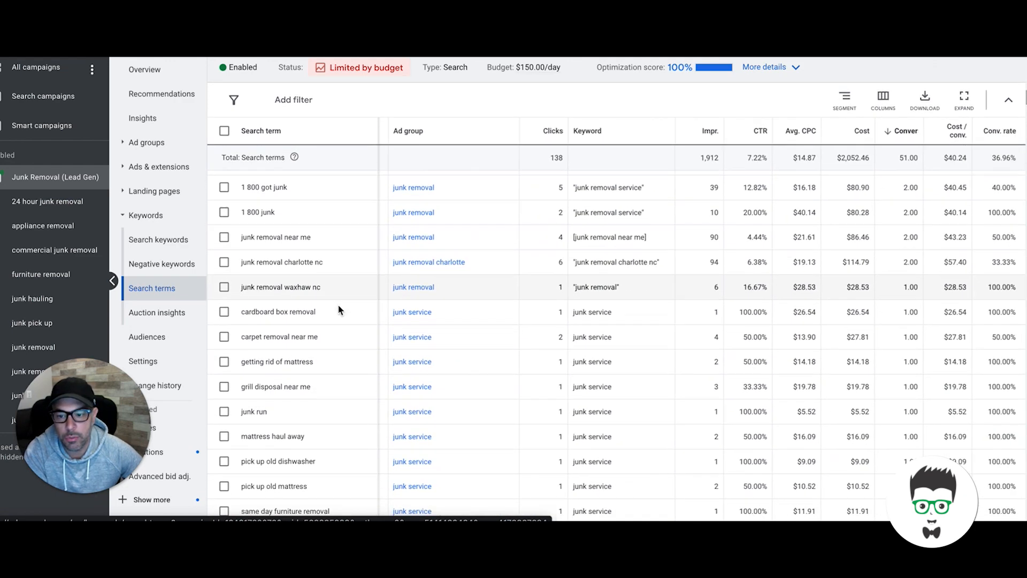
scroll(399, 303, down, 5)
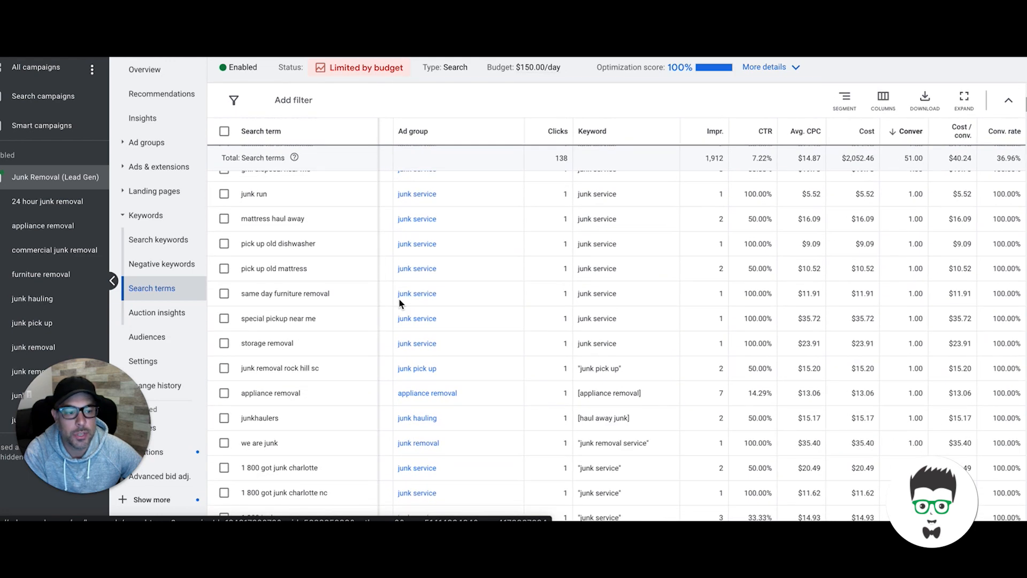
scroll(567, 286, up, 10)
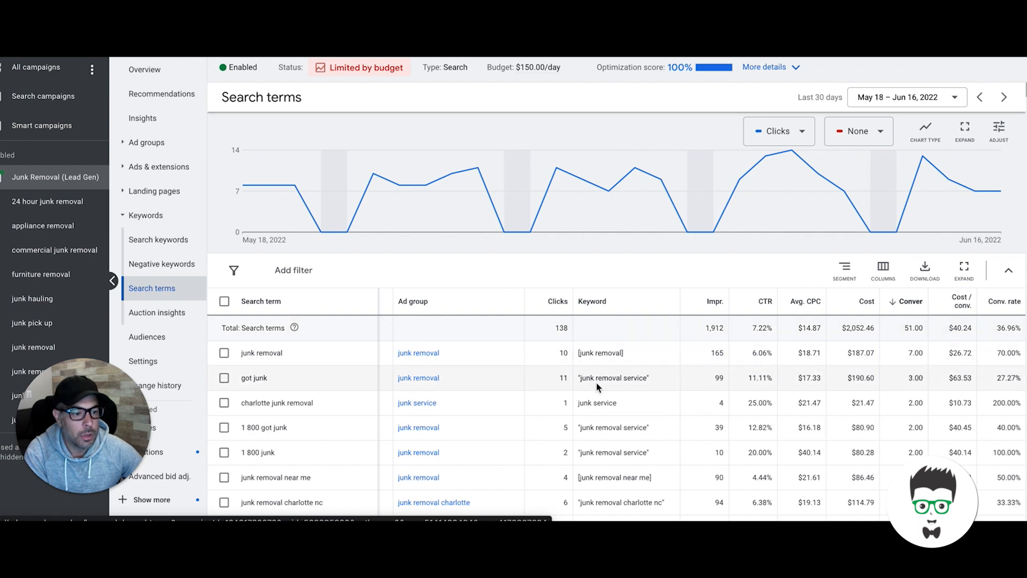
Step: Sort the search terms by conversions in ascending order and review the non-converting terms for irrelevant queries
scroll(589, 389, down, 1)
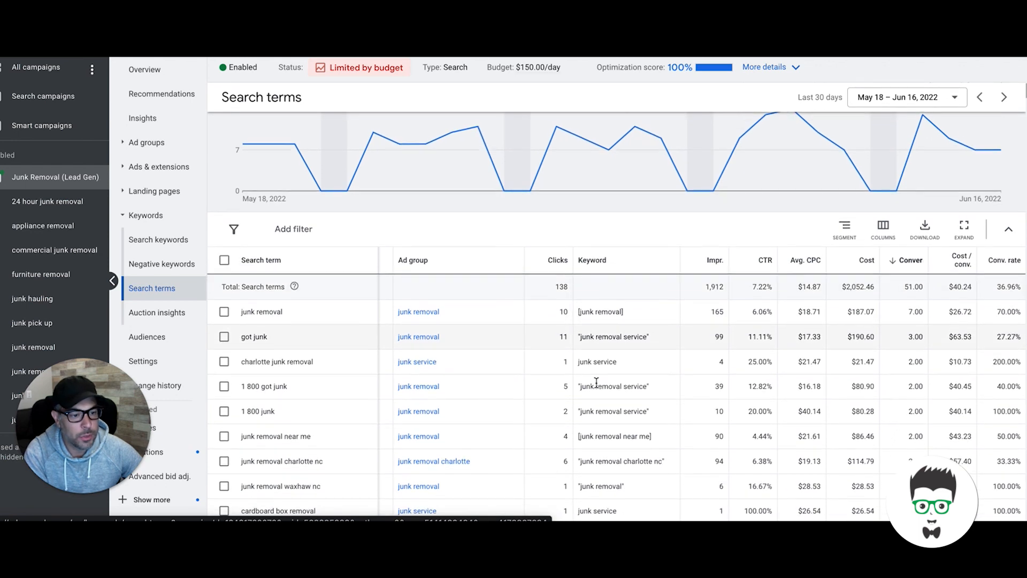
click(903, 271)
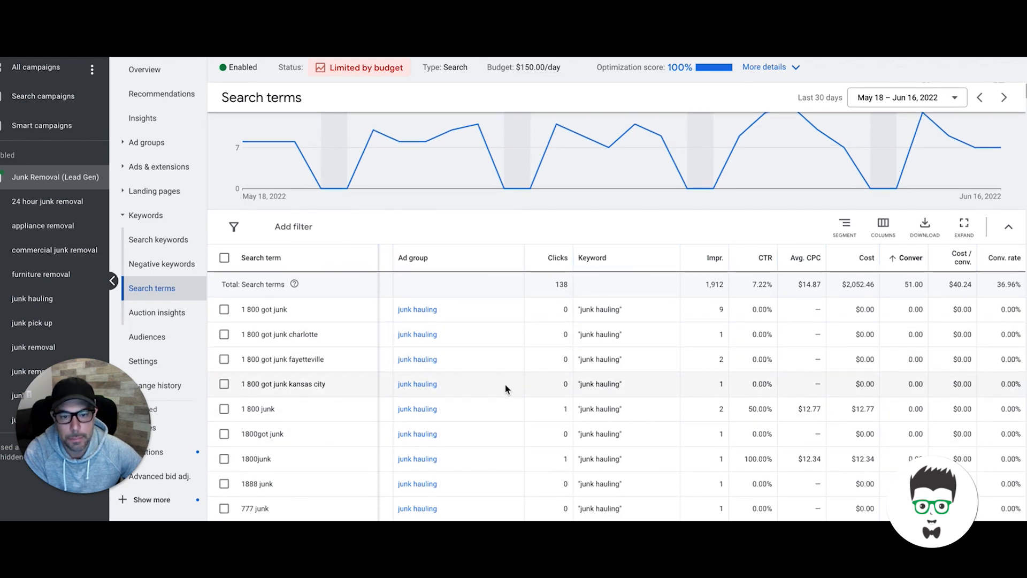
scroll(505, 388, down, 6)
scroll(505, 383, up, 6)
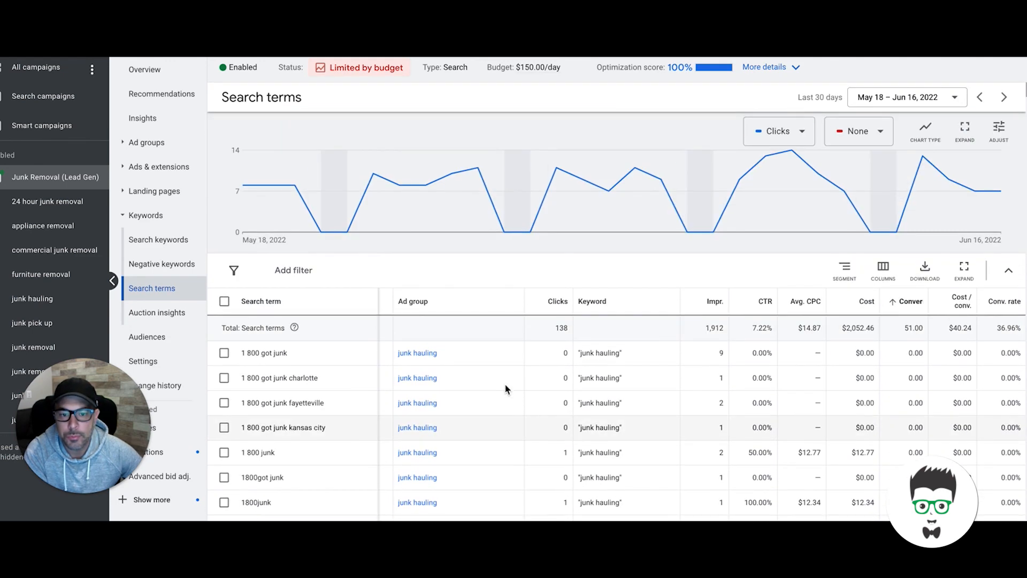
scroll(402, 383, down, 2)
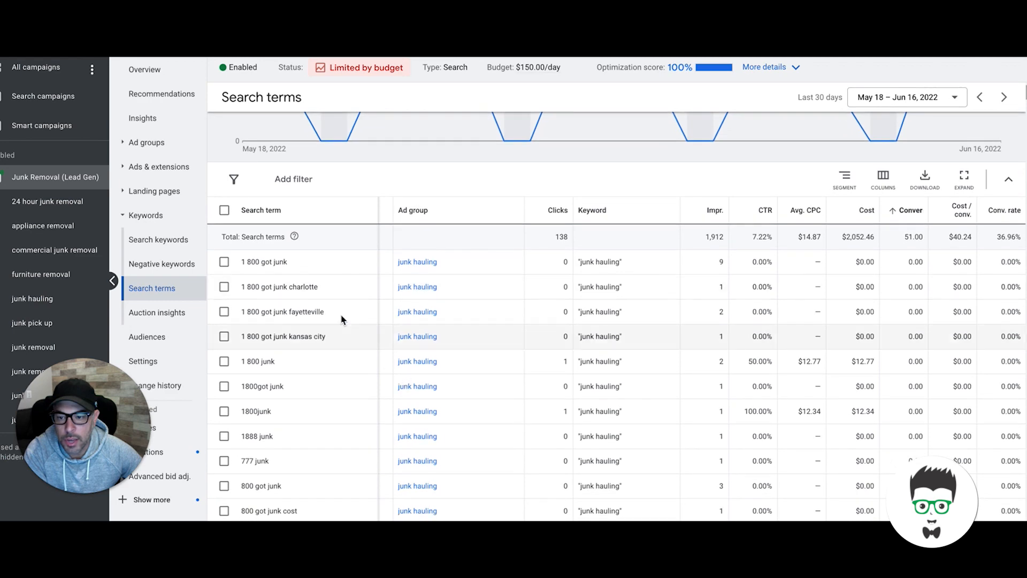
scroll(306, 394, down, 3)
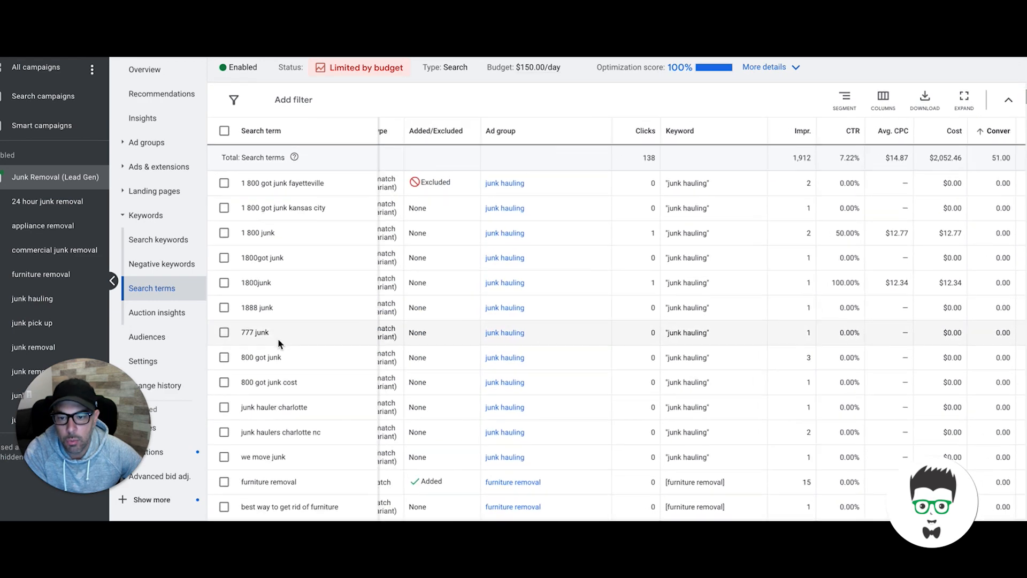
scroll(321, 338, down, 2)
scroll(324, 337, down, 1)
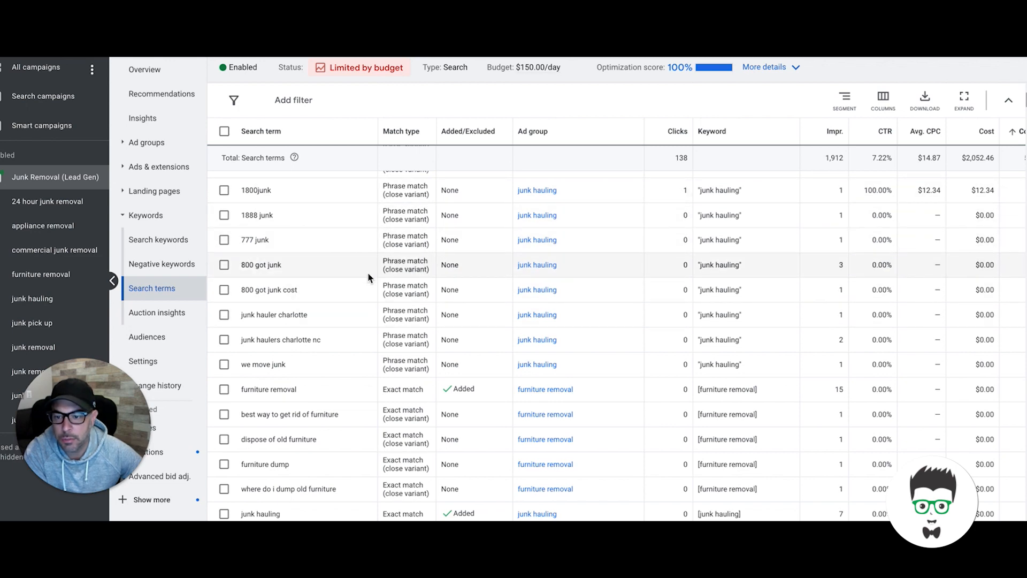
scroll(368, 277, down, 3)
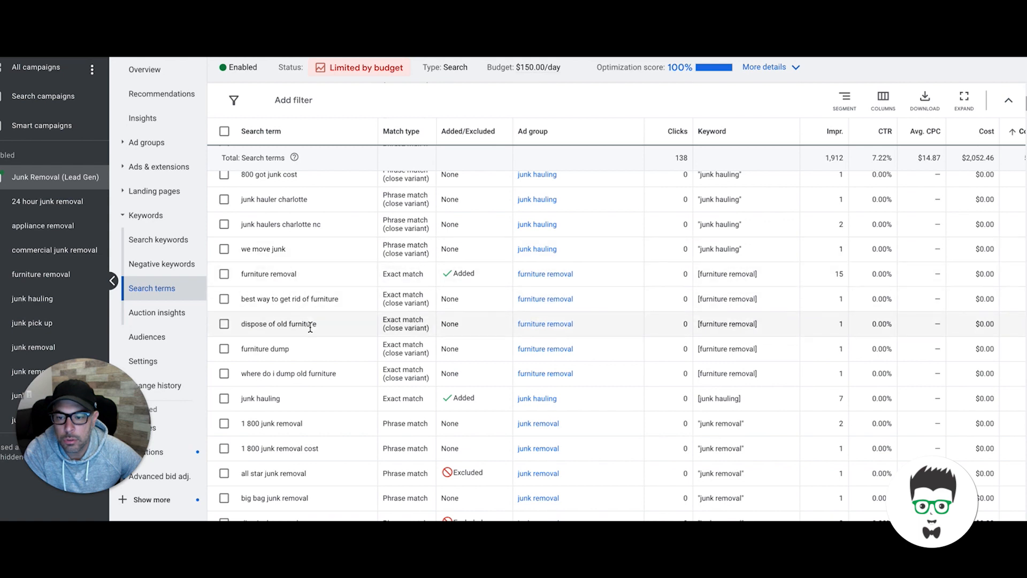
Step: Select the search terms "furniture dump" and "where do i dump old furniture"
scroll(311, 332, down, 1)
click(224, 305)
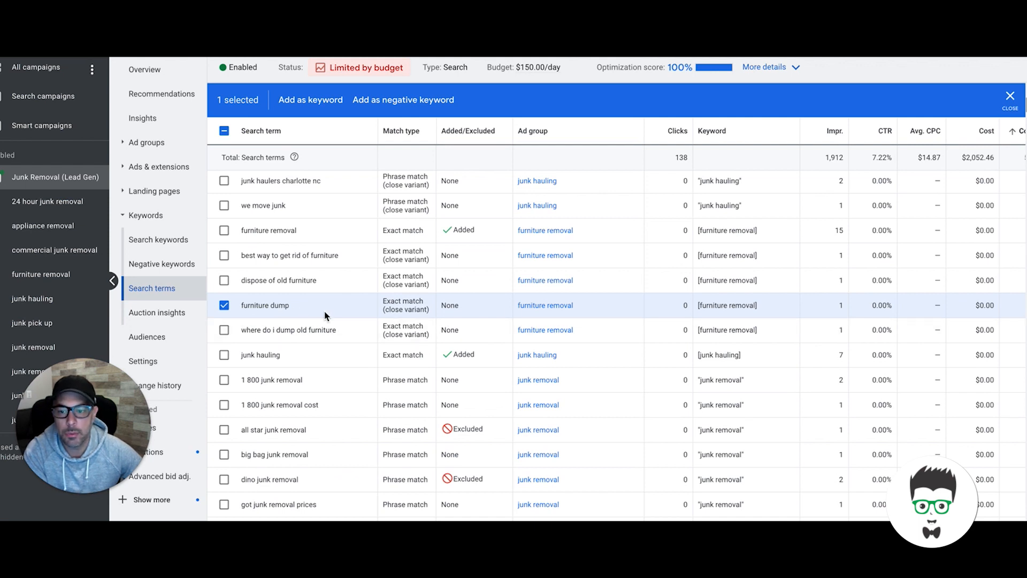
scroll(324, 315, down, 1)
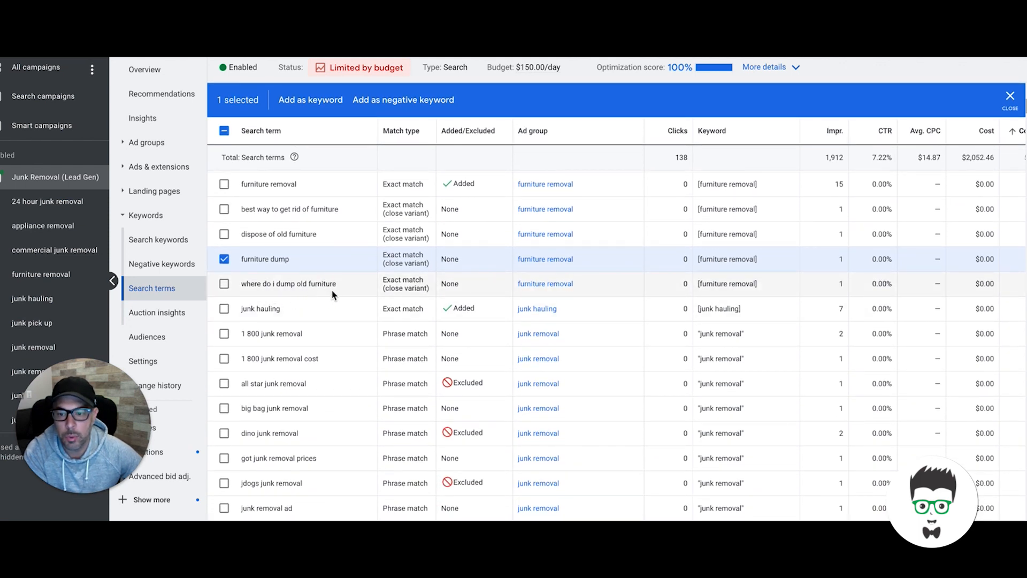
click(224, 283)
Step: Add the out-of-area search terms "junk removal brooklyn ny" and "junk removal davie fl" to the selection
scroll(317, 287, down, 1)
scroll(318, 290, down, 1)
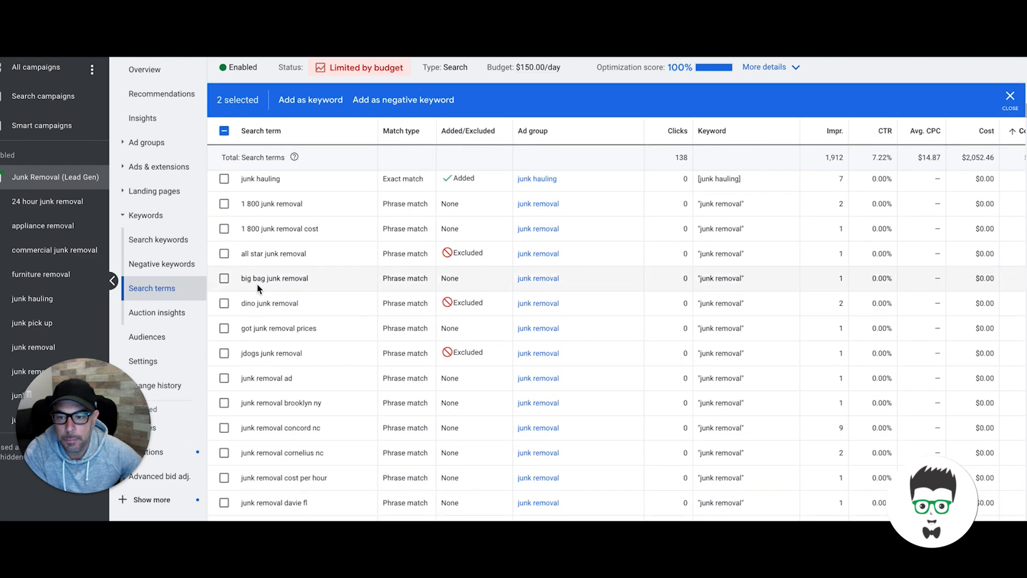
scroll(377, 285, down, 2)
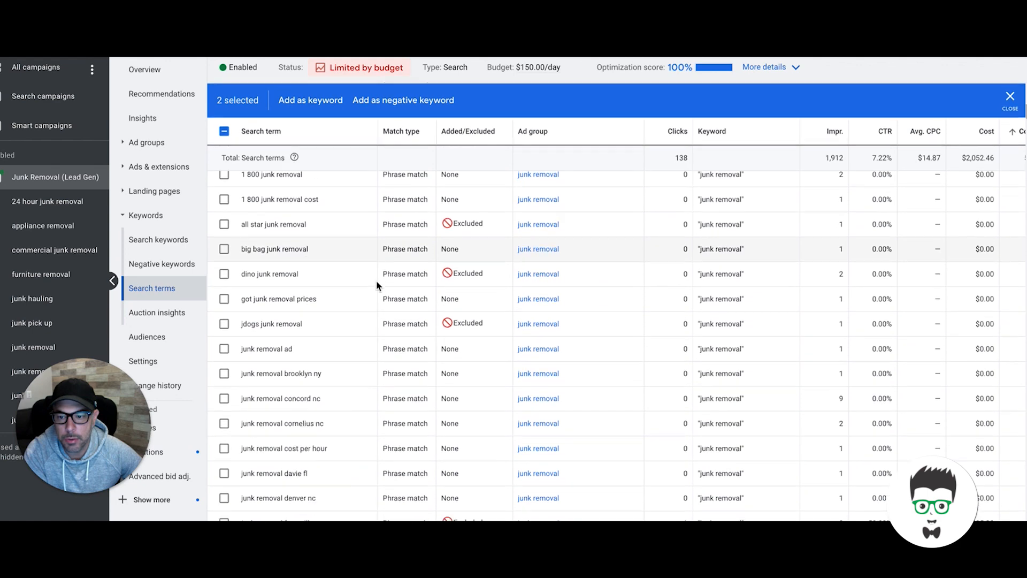
scroll(377, 285, down, 1)
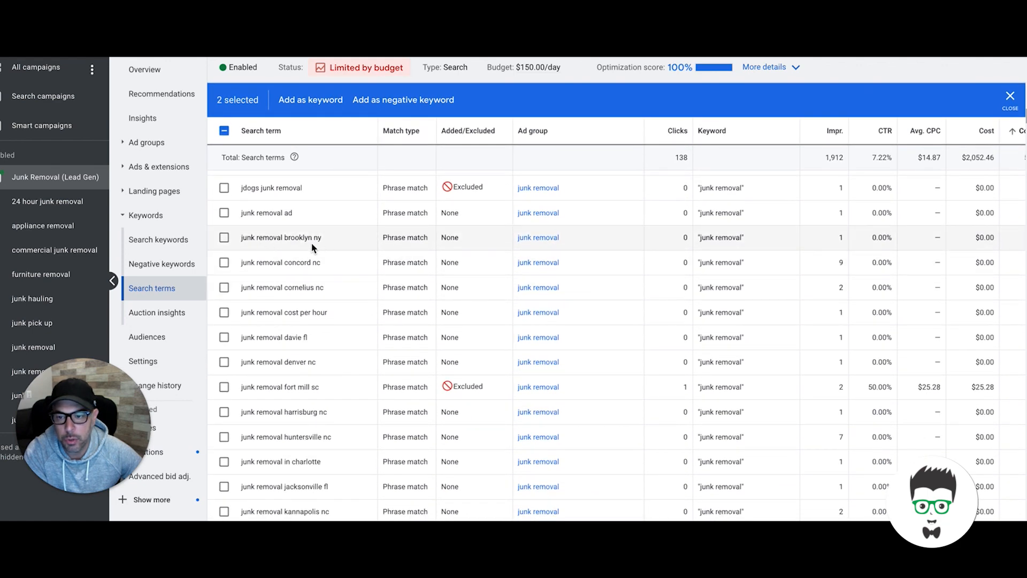
click(225, 239)
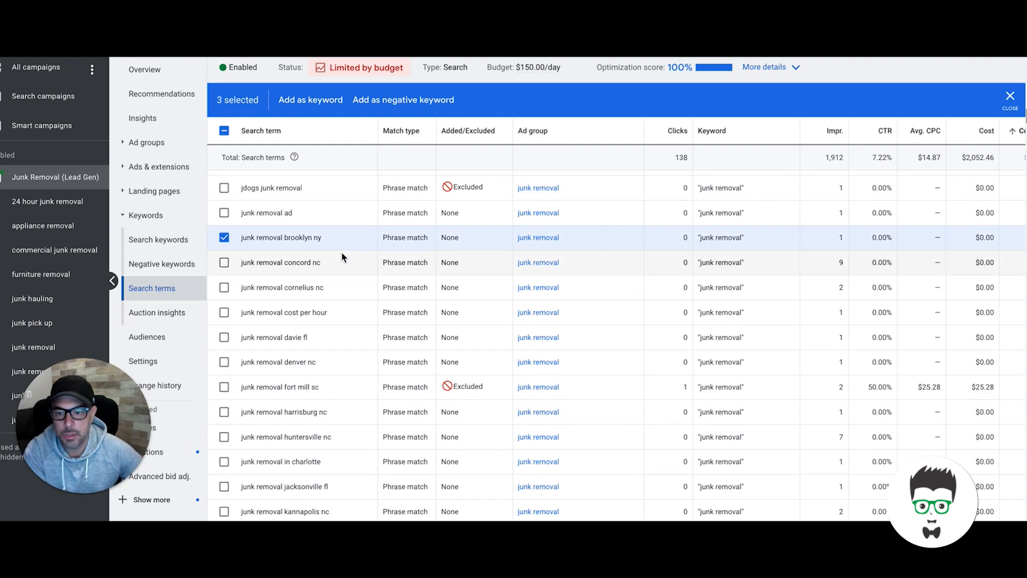
scroll(340, 256, down, 1)
scroll(342, 257, down, 1)
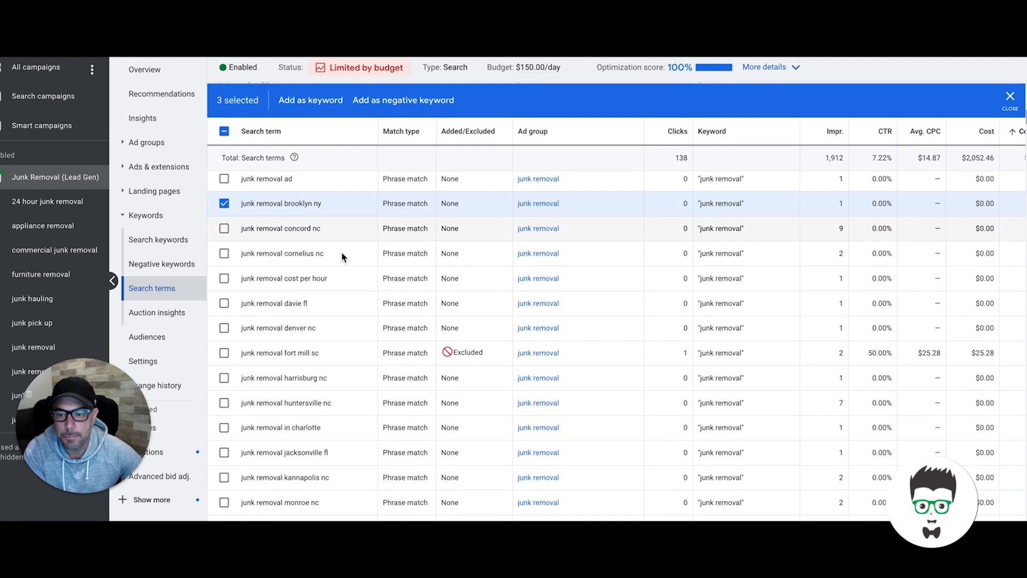
scroll(343, 257, down, 1)
click(224, 284)
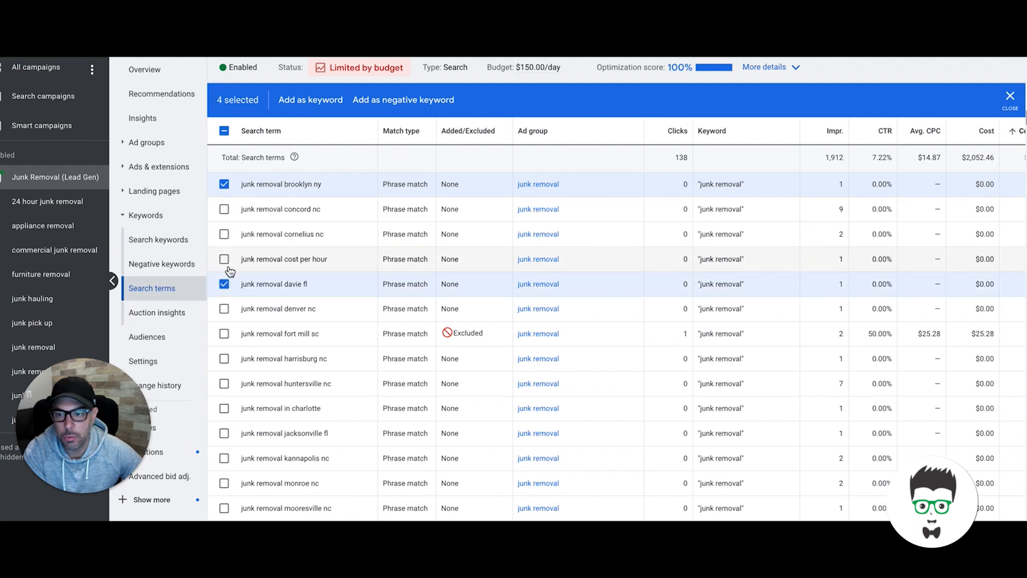
Step: Select the Florida search terms "junk removal jacksonville fl" and "junk removal orlando florida"
scroll(298, 294, down, 2)
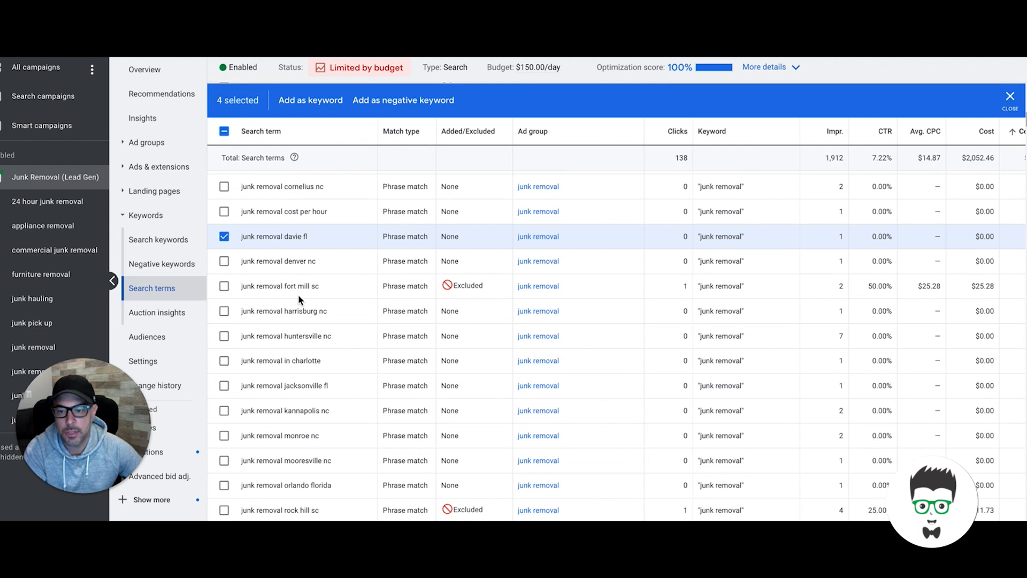
scroll(298, 299, down, 2)
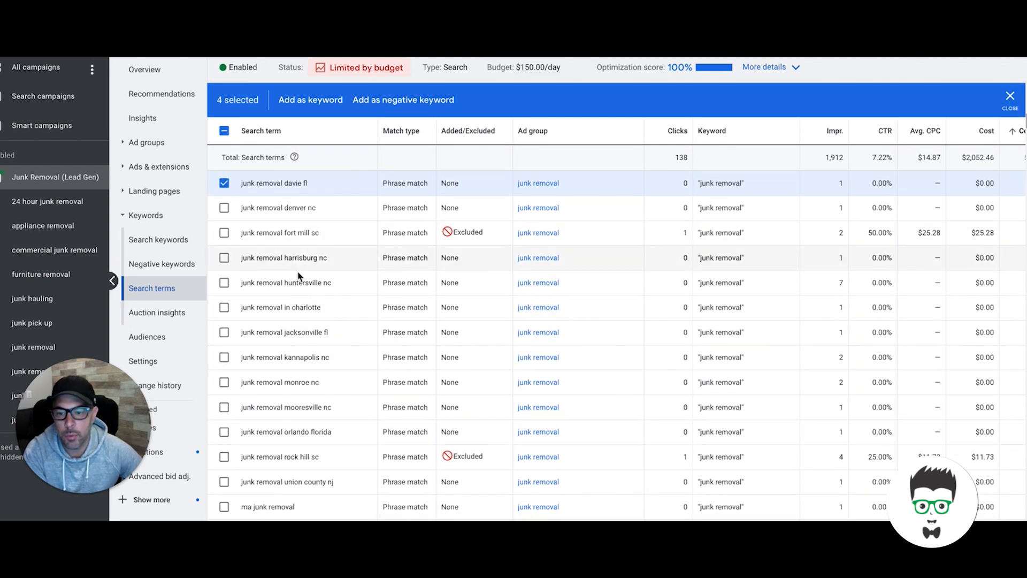
click(225, 332)
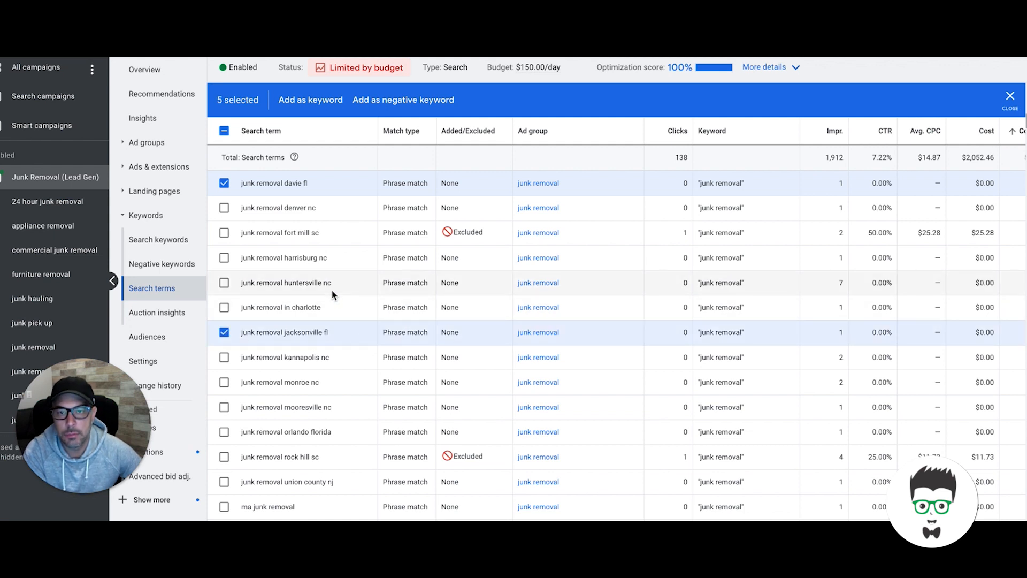
scroll(332, 291, down, 2)
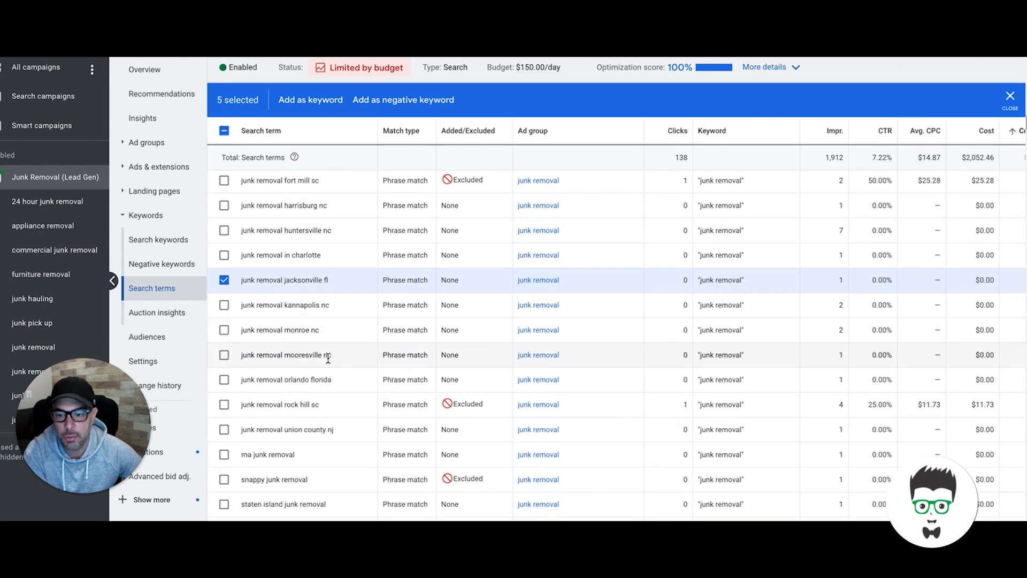
click(225, 380)
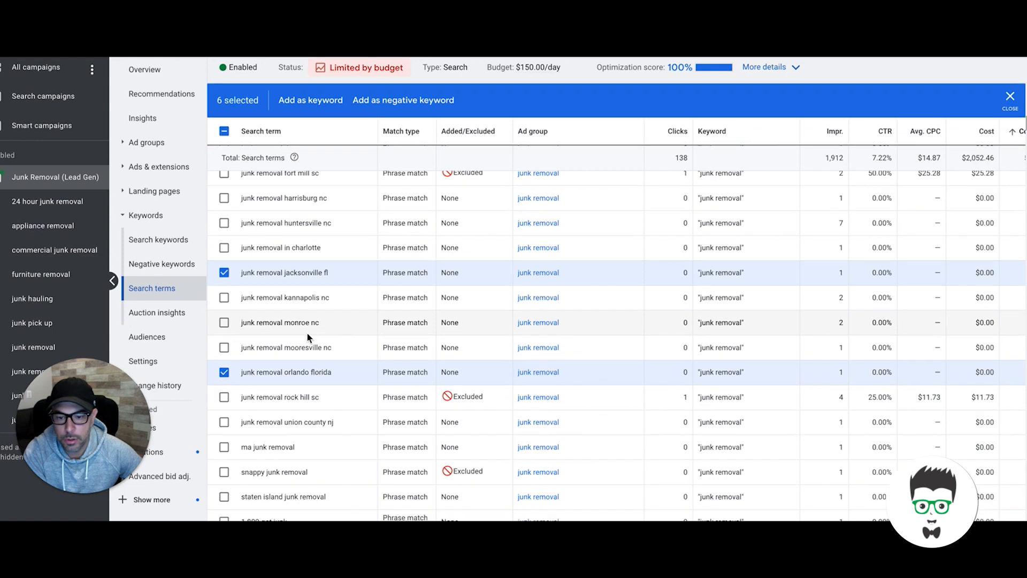
Step: Select the search terms "junk removal union county nj", "ma junk removal" and "staten island junk removal"
scroll(307, 332, down, 5)
click(227, 298)
scroll(232, 301, down, 1)
click(231, 300)
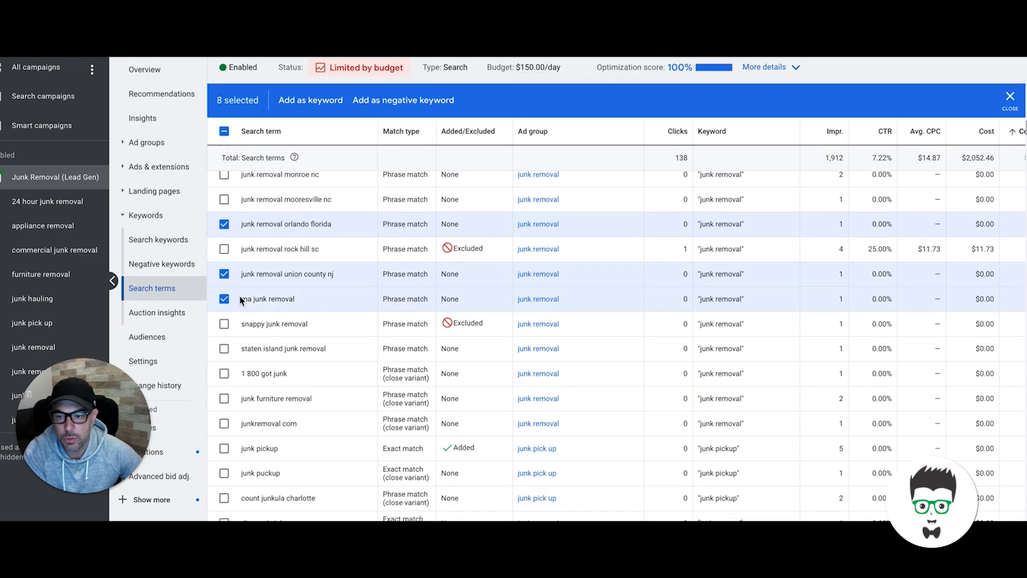
scroll(358, 303, down, 2)
click(224, 295)
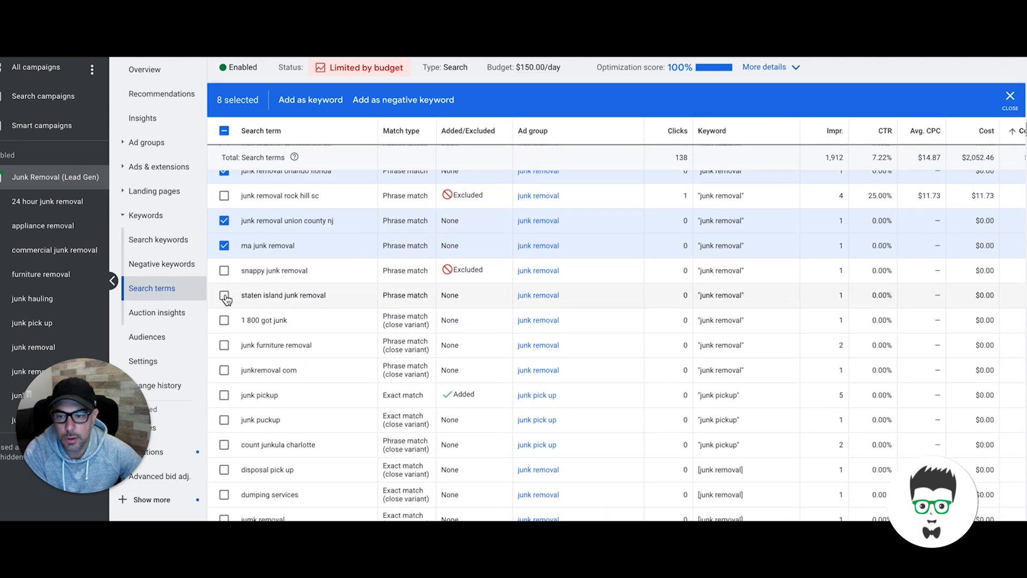
Step: Select the search term "apartment clean out" among the broad match terms of the junk service ad group
scroll(350, 303, down, 1)
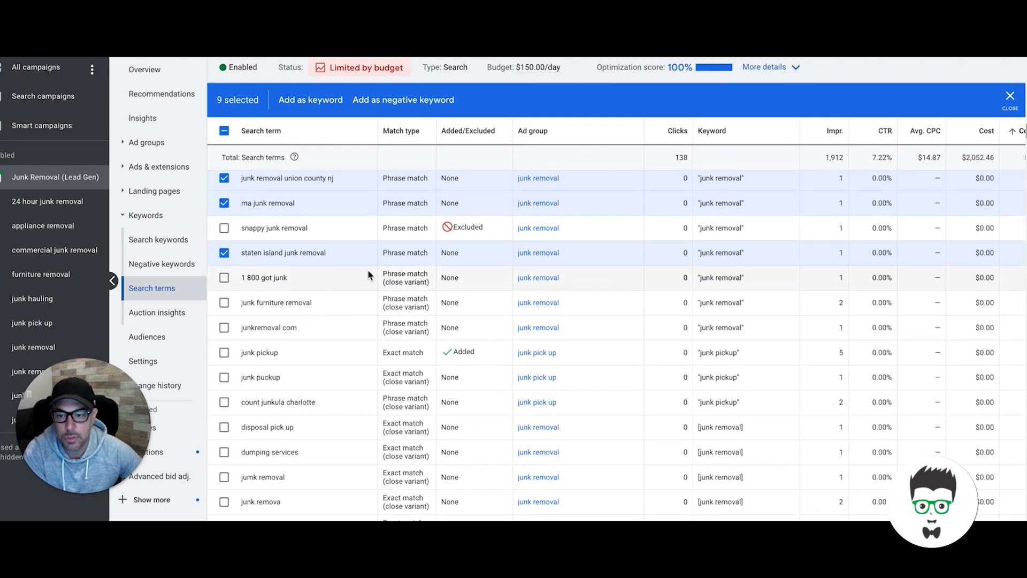
scroll(301, 275, down, 2)
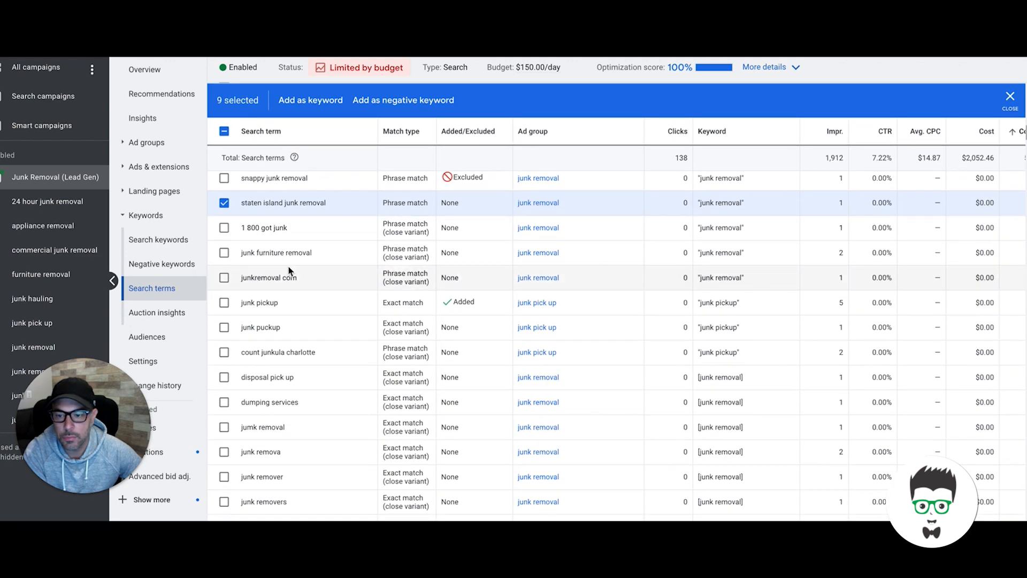
scroll(288, 270, down, 5)
scroll(289, 270, down, 2)
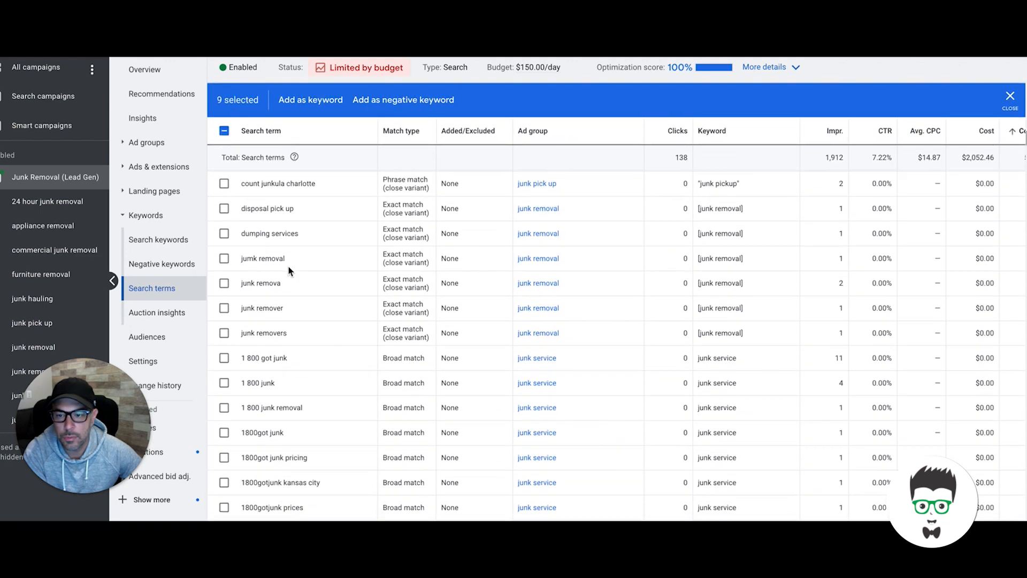
scroll(289, 270, down, 4)
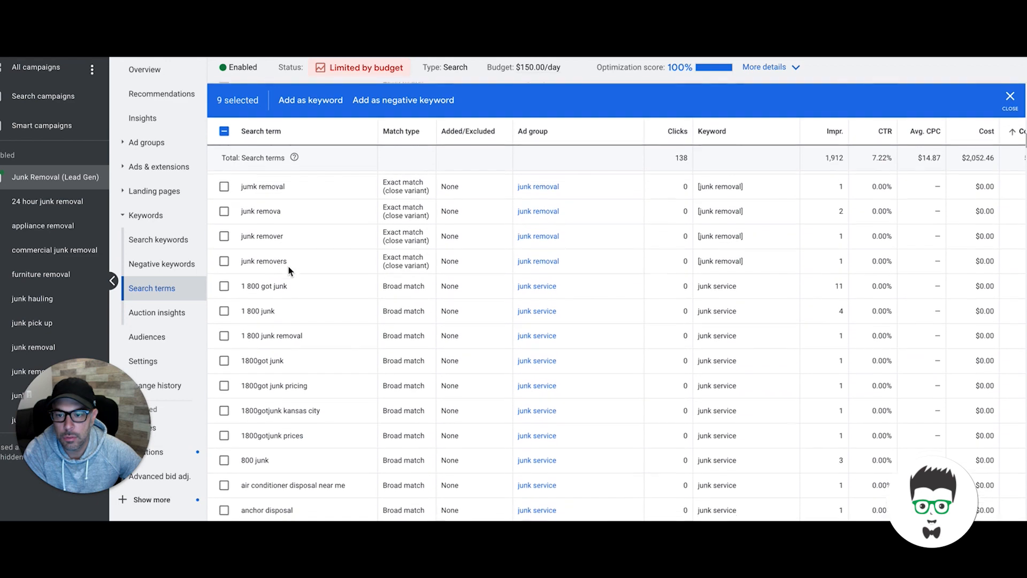
scroll(289, 270, down, 4)
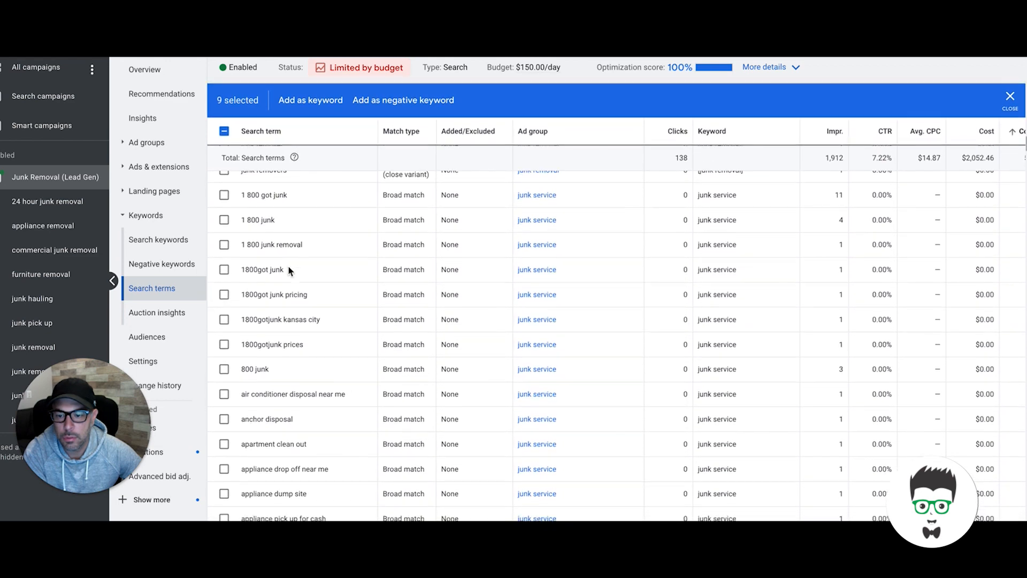
scroll(289, 270, down, 4)
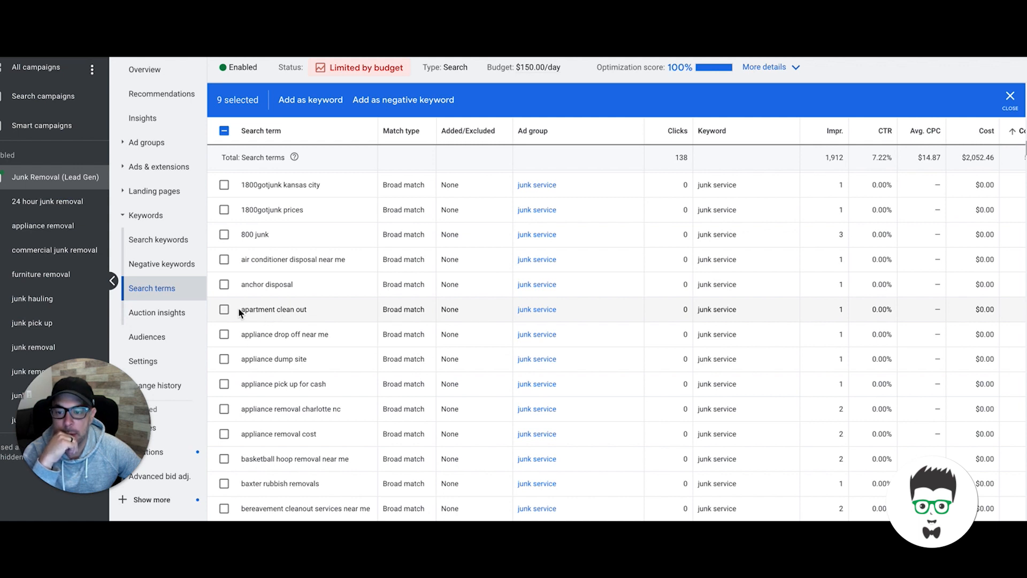
click(224, 310)
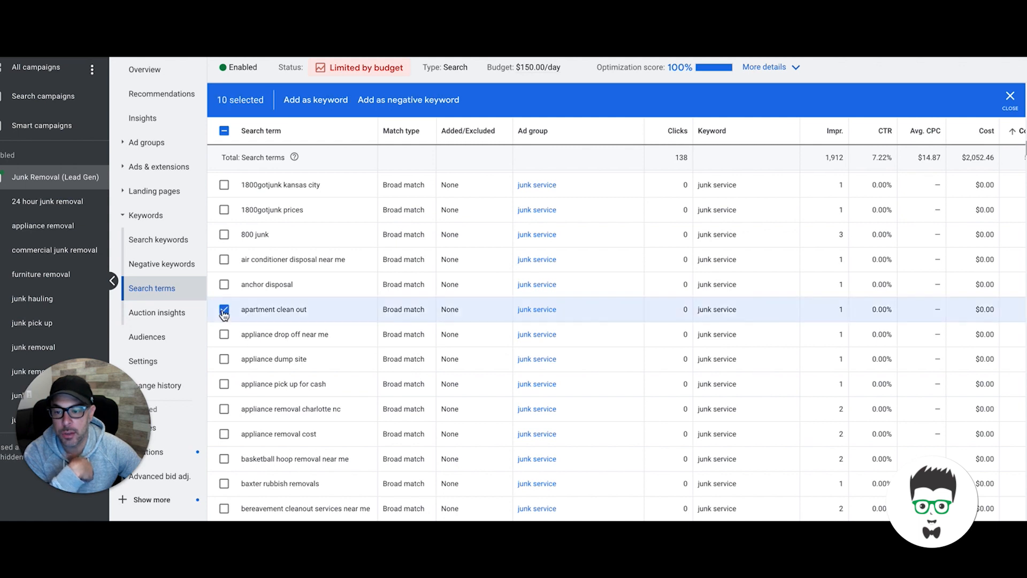
Step: Select the search terms "appliance drop off near me", "appliance dump site" and "appliance pick up for cash"
scroll(322, 316, down, 2)
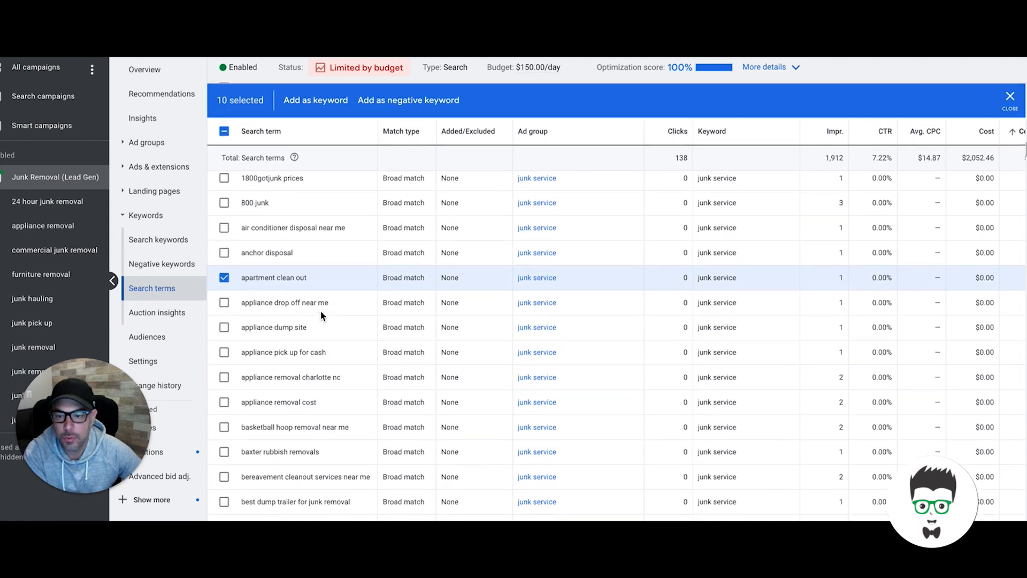
click(225, 283)
click(224, 309)
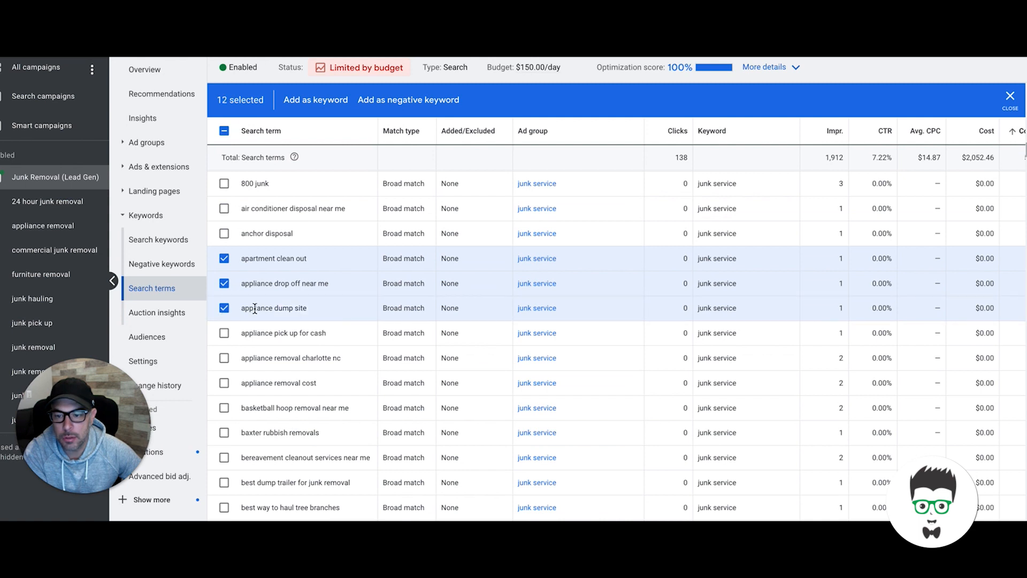
scroll(298, 308, down, 2)
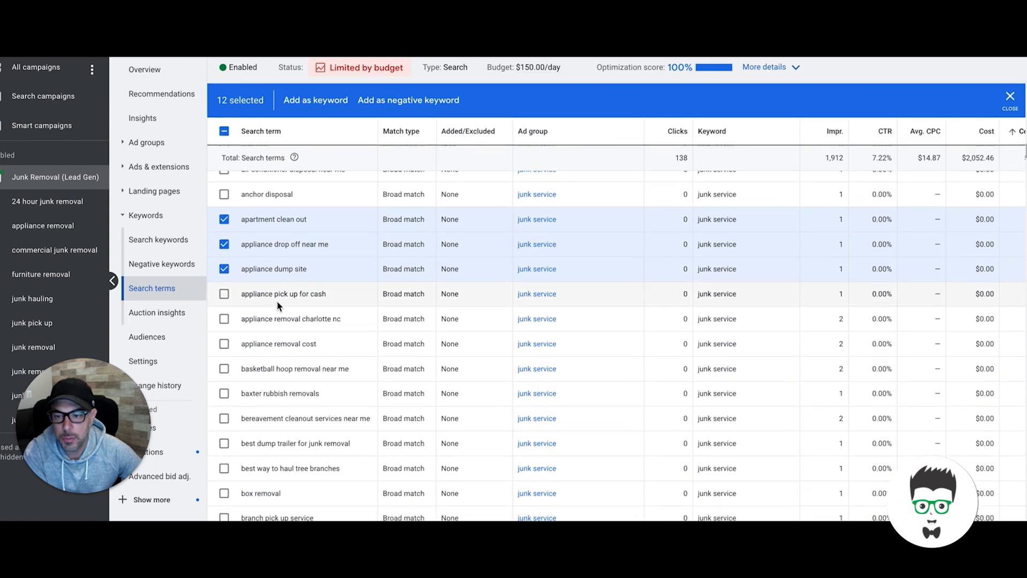
click(225, 295)
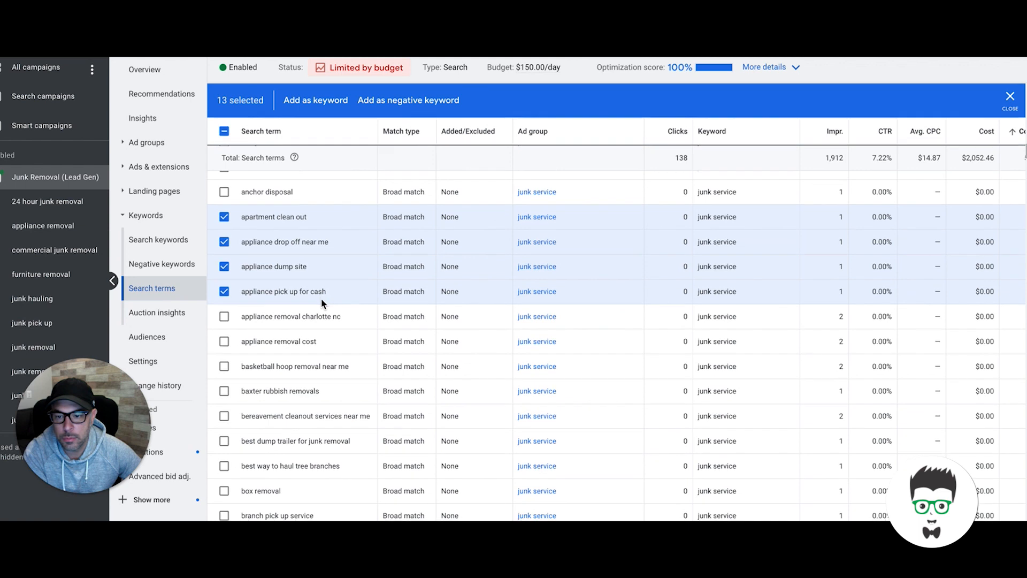
Step: Select the search terms "basketball hoop removal near me", "branch pick up service" and "branch removal near me"
scroll(321, 298, down, 2)
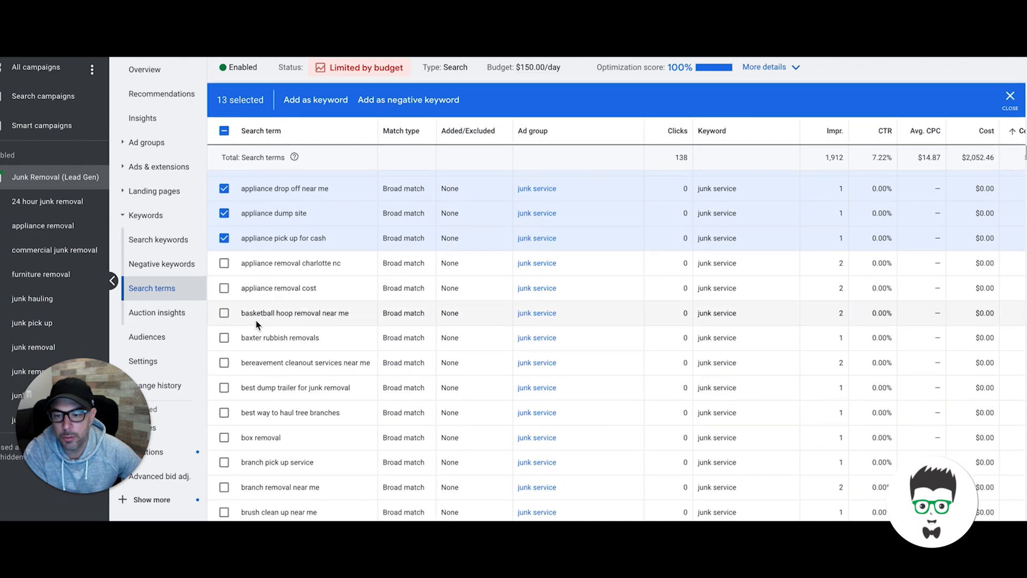
click(224, 313)
scroll(330, 305, down, 3)
scroll(330, 304, down, 1)
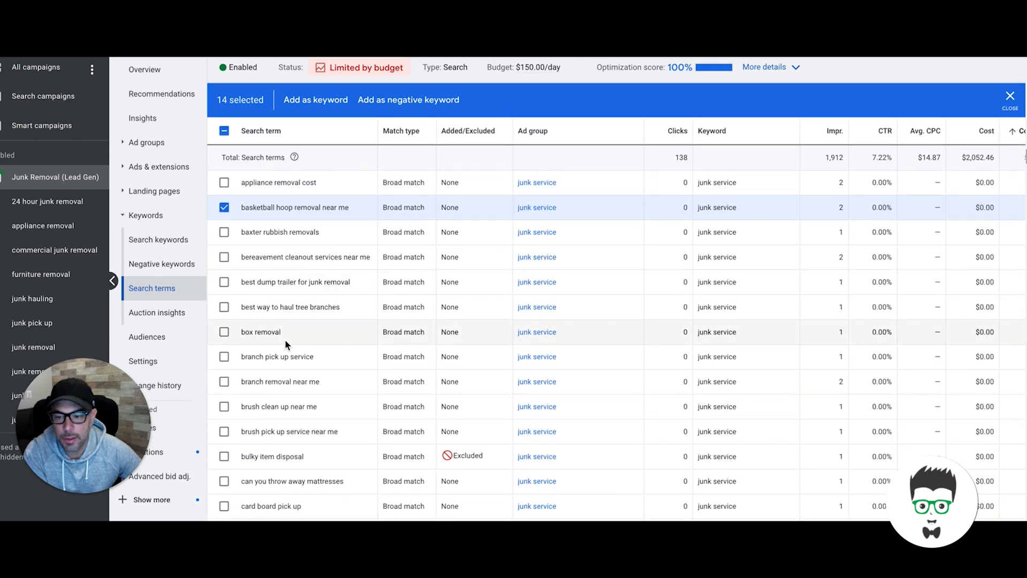
click(224, 356)
click(224, 381)
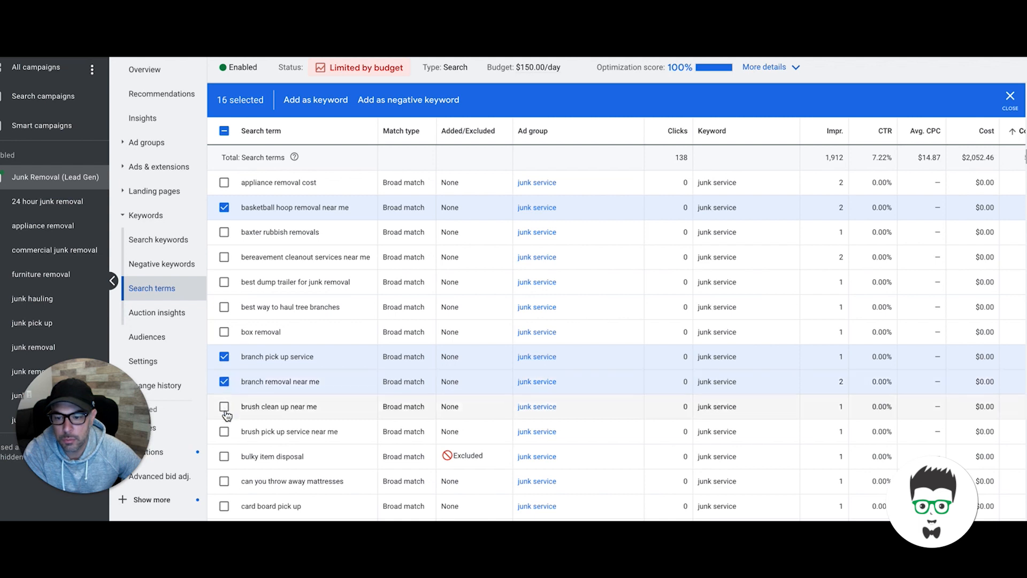
Step: Select the search terms "brush clean up near me" and "brush pick up service near me"
scroll(259, 409, down, 1)
scroll(259, 409, down, 1)
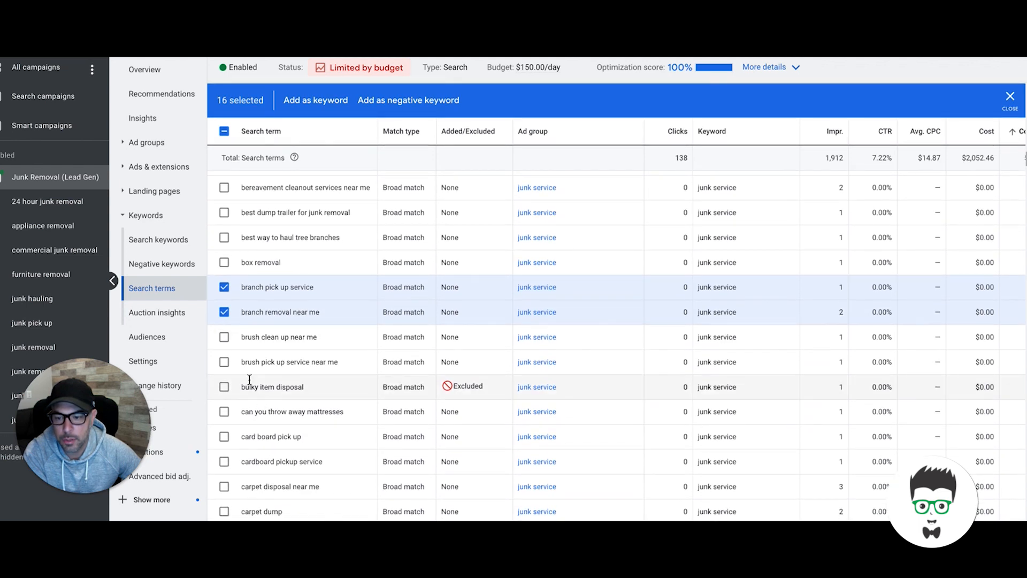
click(224, 337)
click(225, 364)
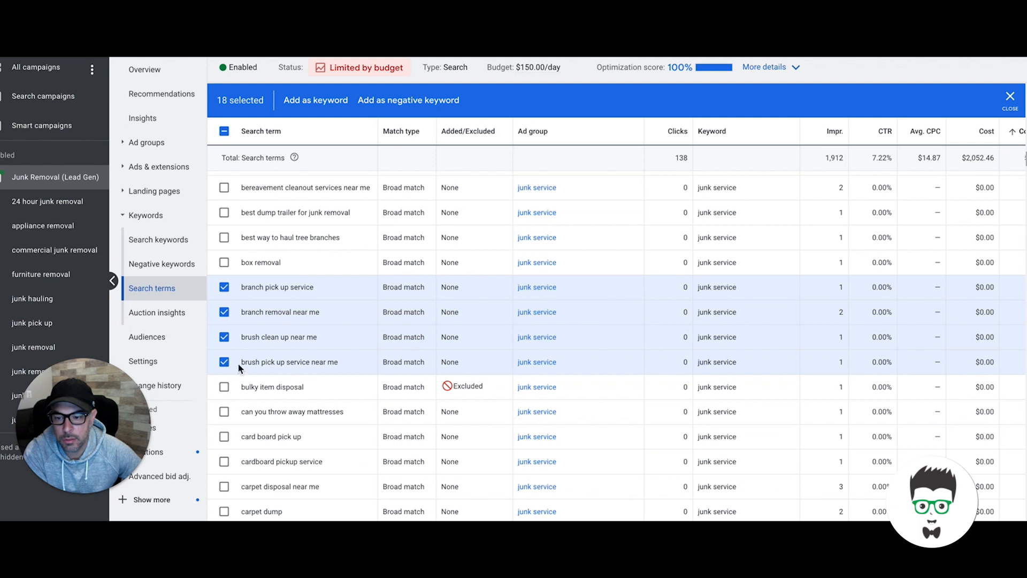
Step: Select the search terms "can you throw away mattresses" and "carpet dump", and look back over the terms chosen above them
scroll(302, 337, down, 2)
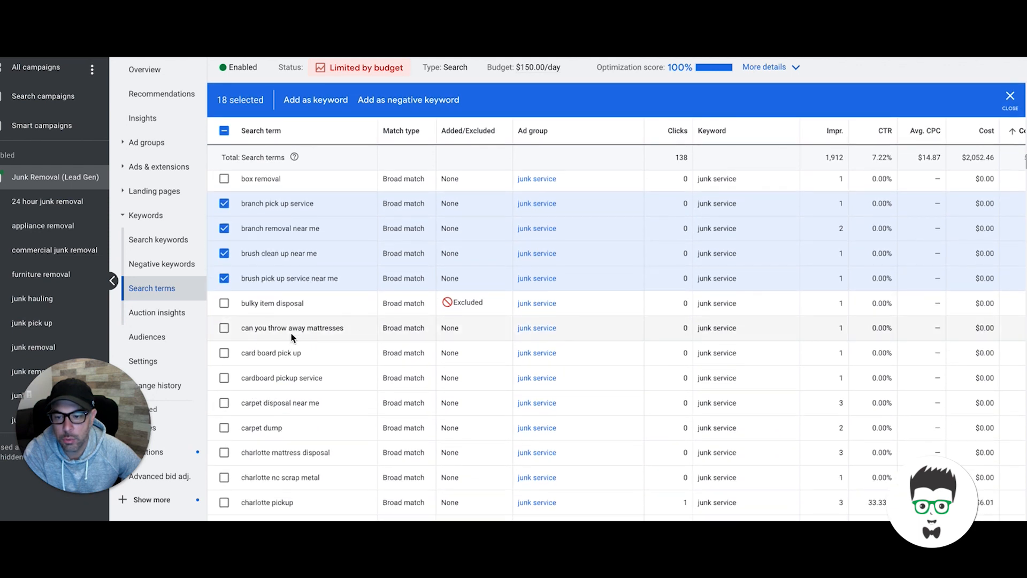
click(225, 329)
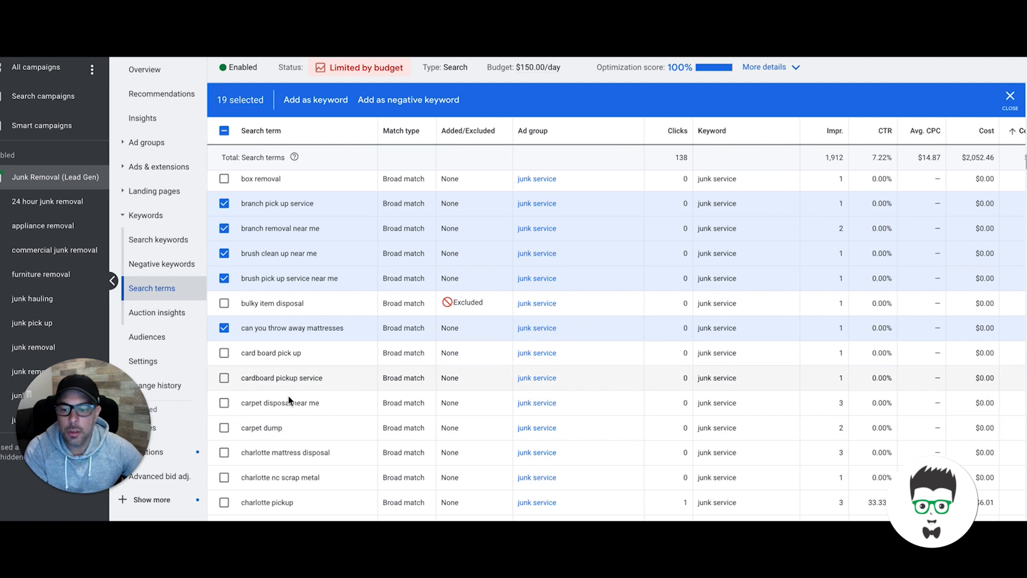
click(224, 428)
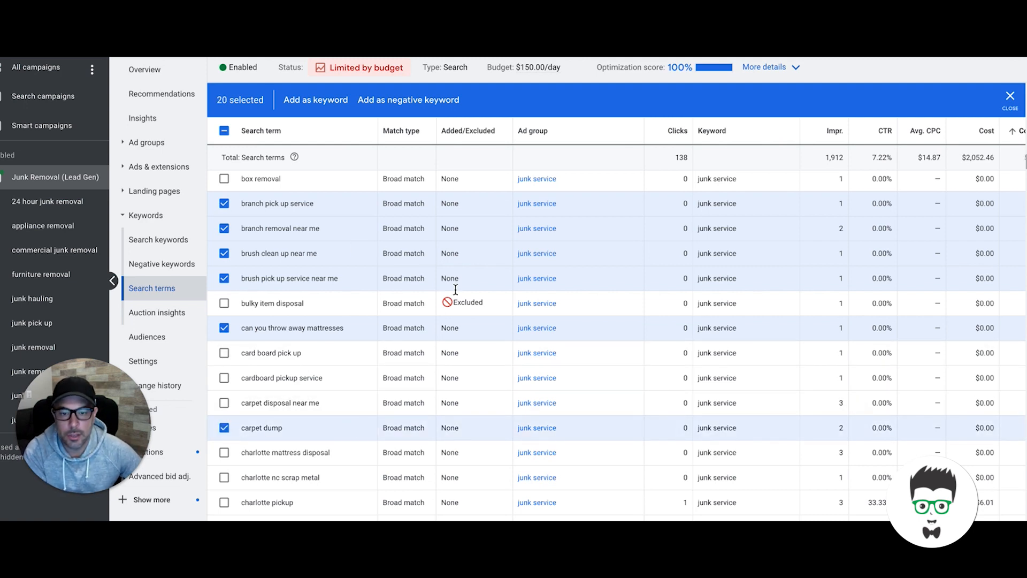
scroll(444, 302, up, 1)
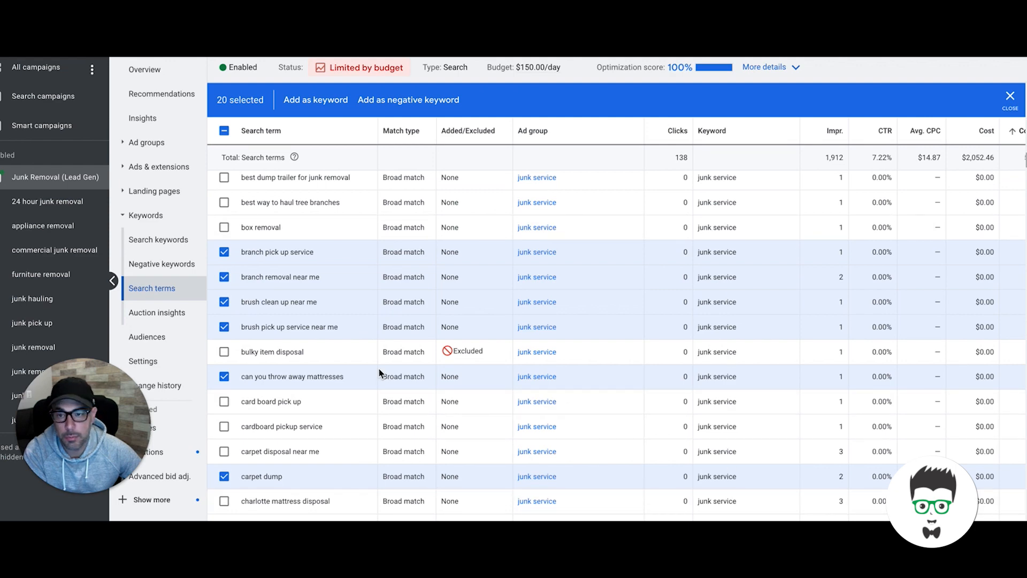
scroll(323, 337, up, 2)
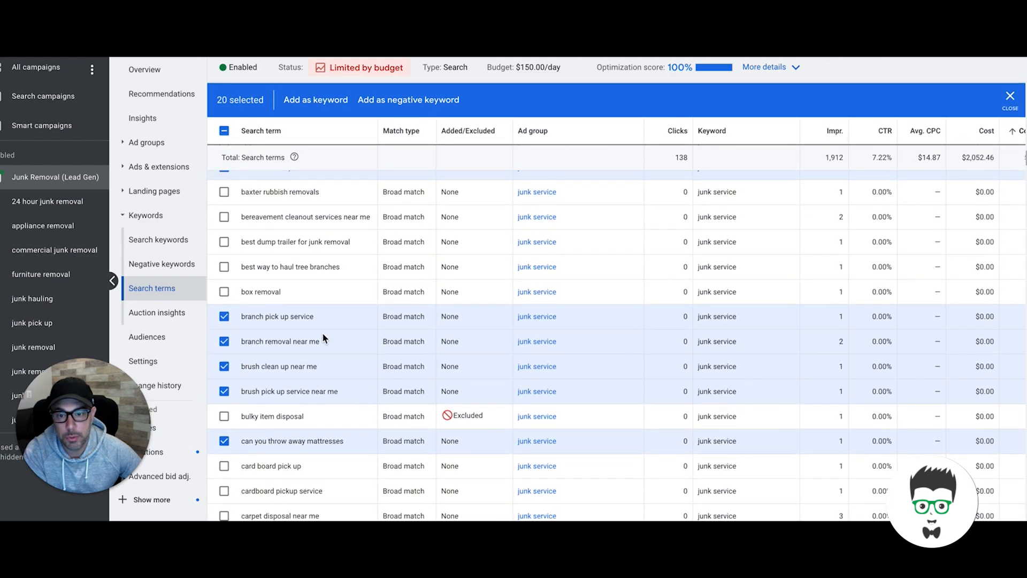
scroll(323, 337, up, 1)
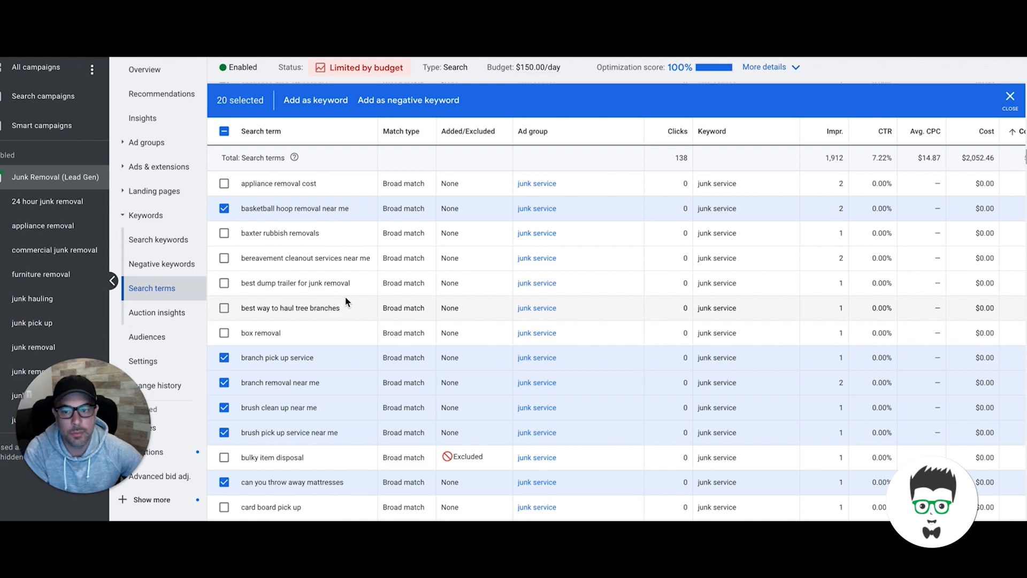
Step: Look back over the selected search terms and set them up as negative keywords at campaign level
scroll(343, 289, up, 2)
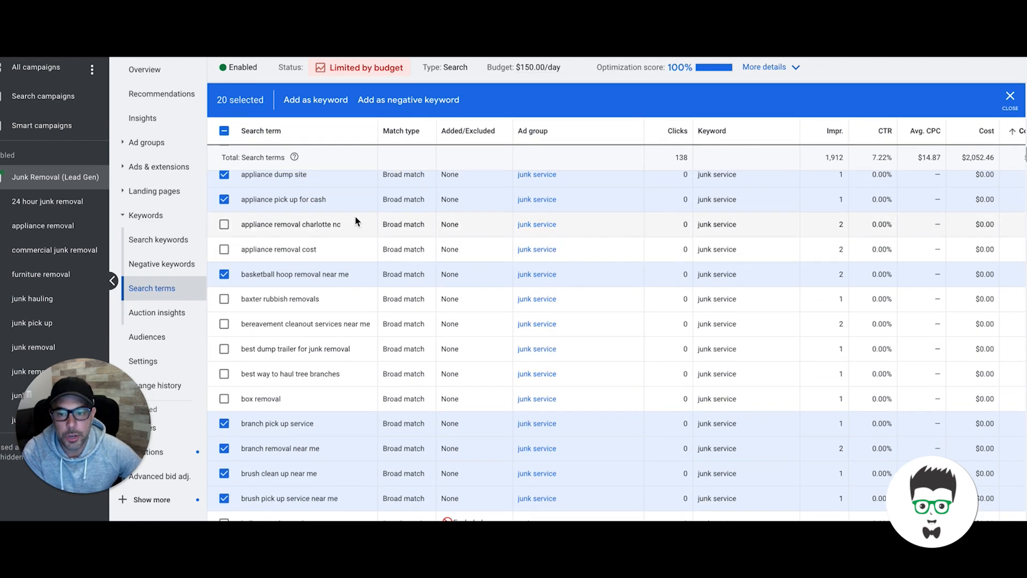
scroll(354, 335, down, 5)
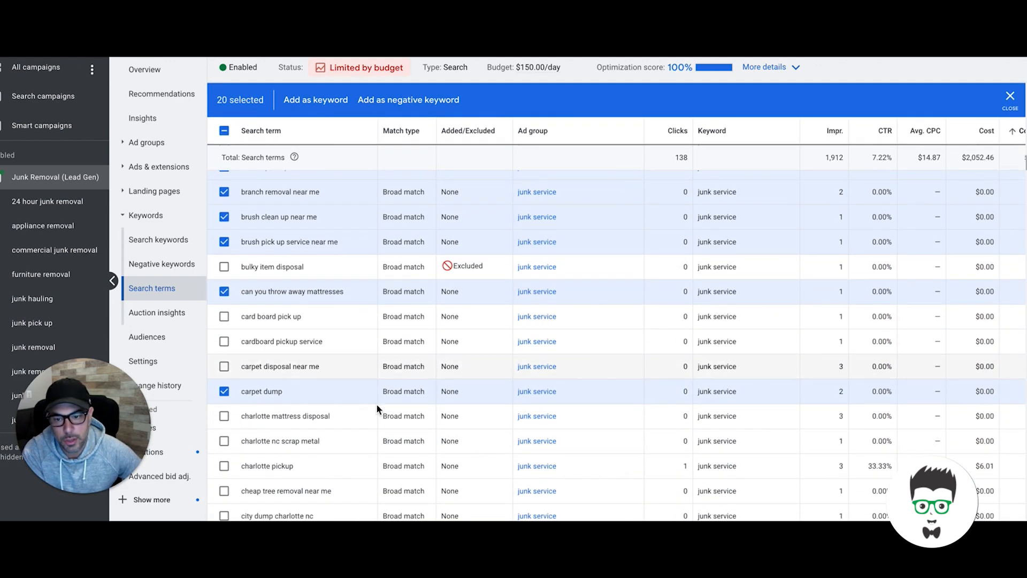
scroll(553, 291, up, 15)
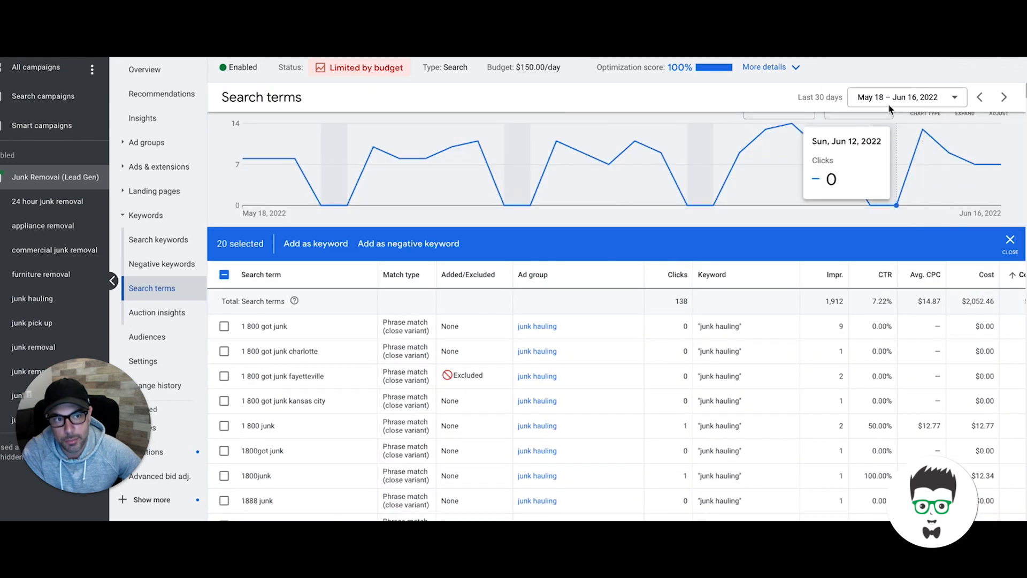
scroll(481, 257, down, 12)
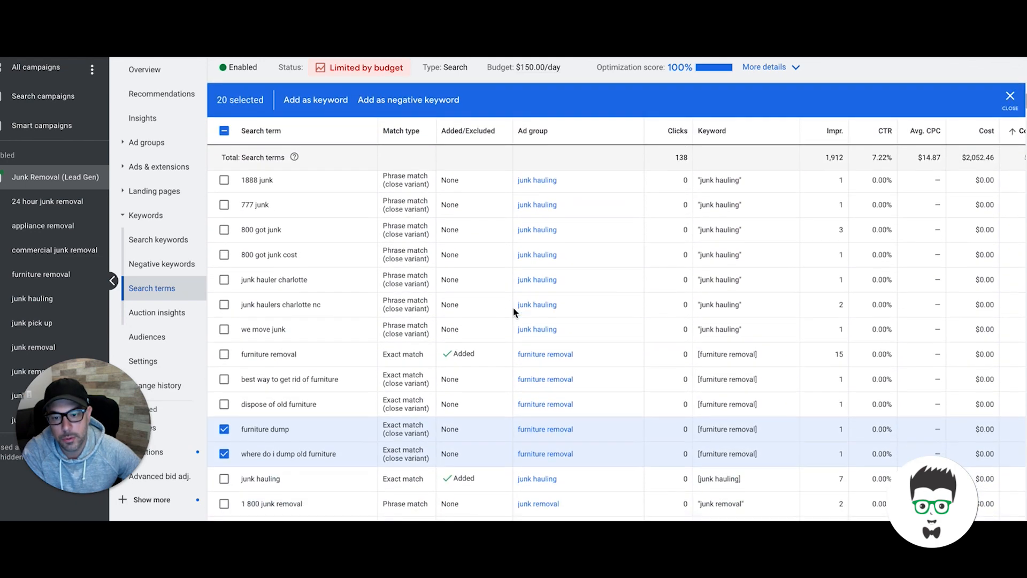
scroll(367, 307, down, 3)
scroll(407, 341, up, 4)
scroll(407, 340, up, 3)
click(390, 101)
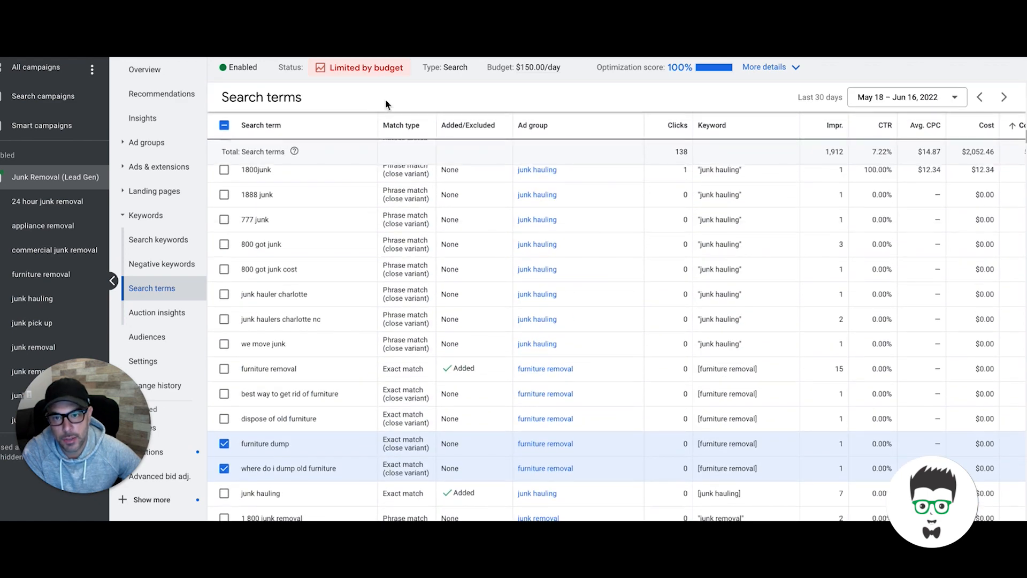
click(231, 179)
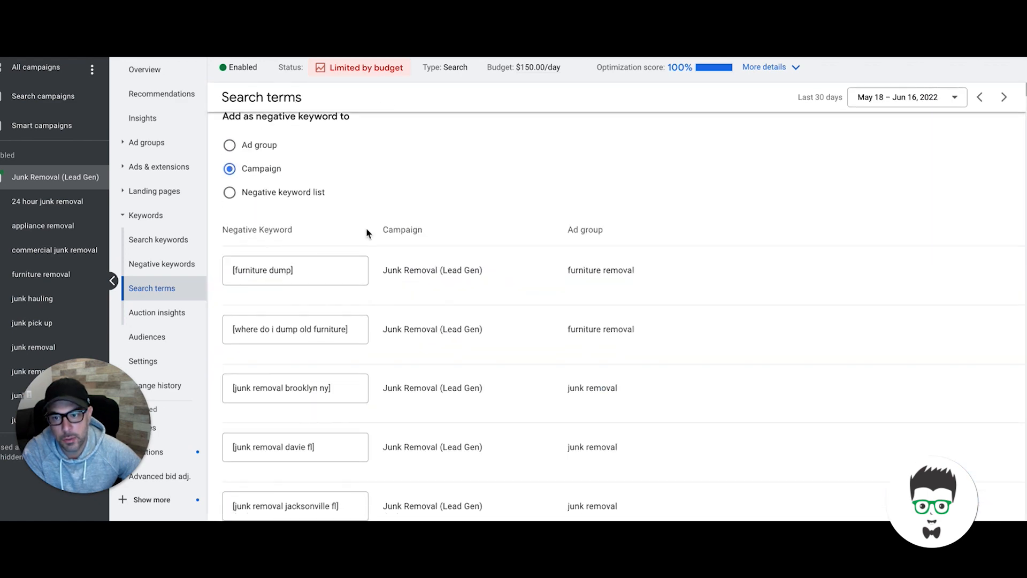
Step: Check the listed exact-match negative keywords, save them to the Junk Removal (Lead Gen) campaign, and clear the search term selection
scroll(321, 231, down, 1)
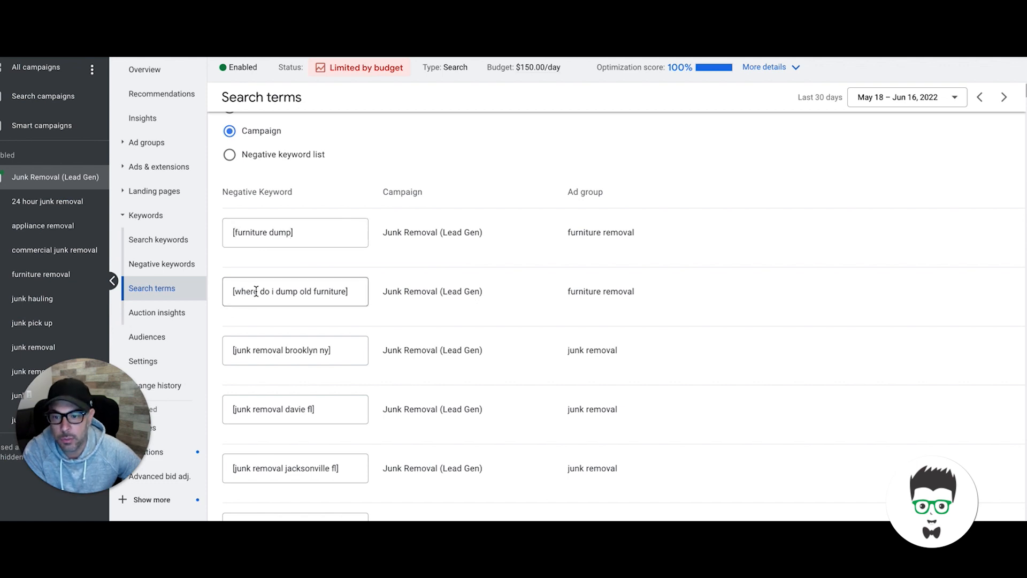
scroll(339, 295, down, 12)
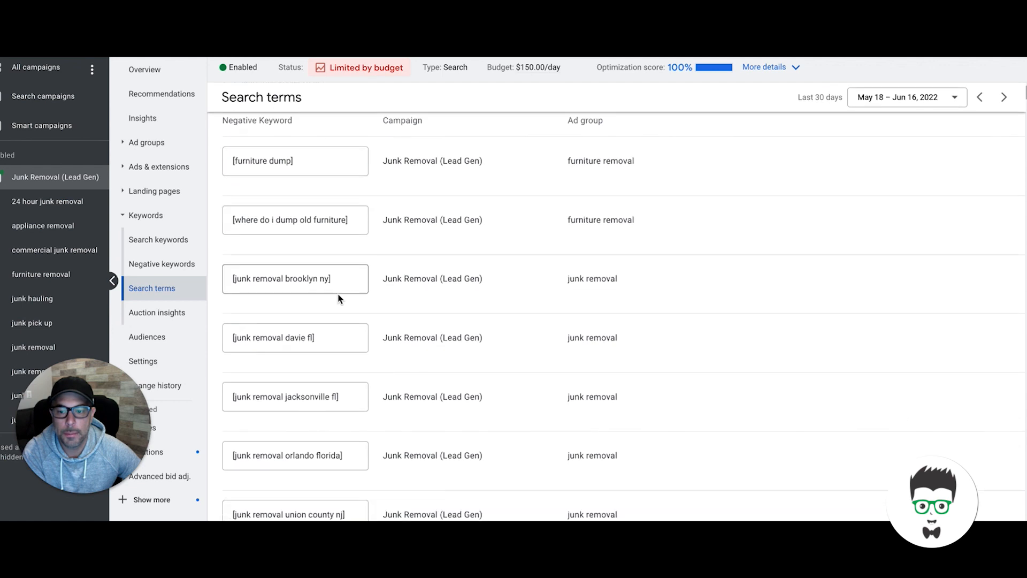
scroll(338, 298, down, 8)
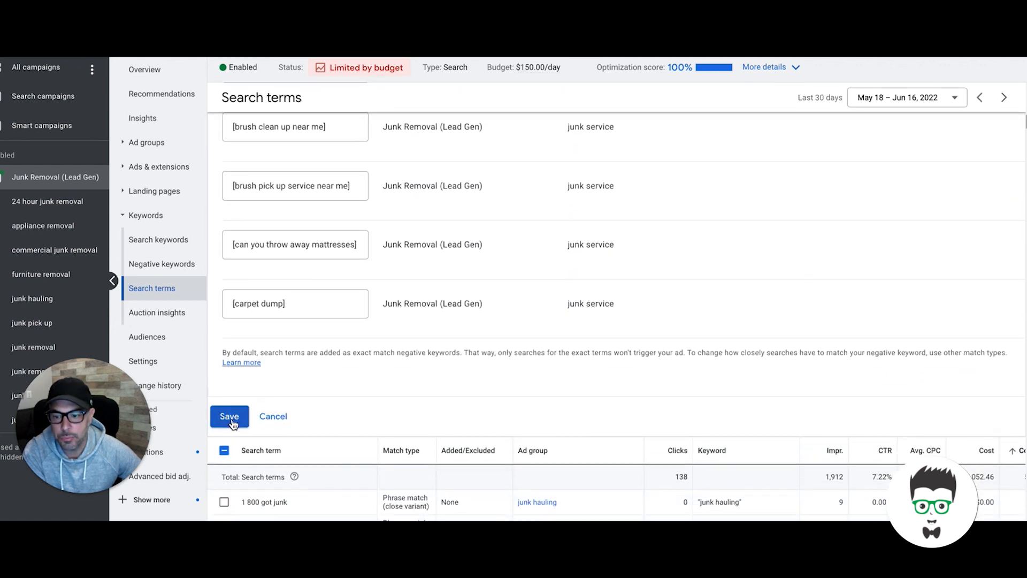
click(229, 417)
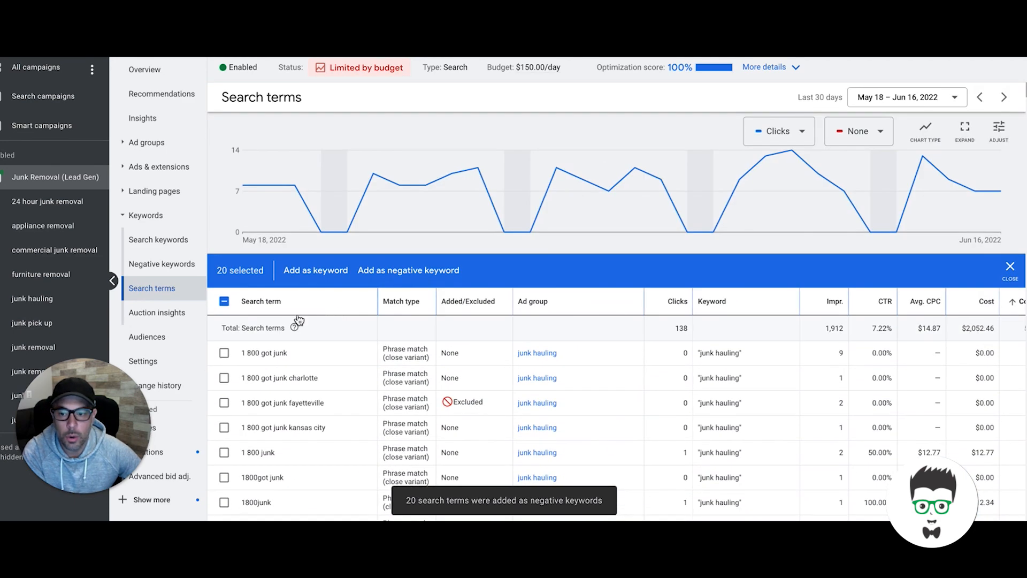
click(224, 302)
click(224, 301)
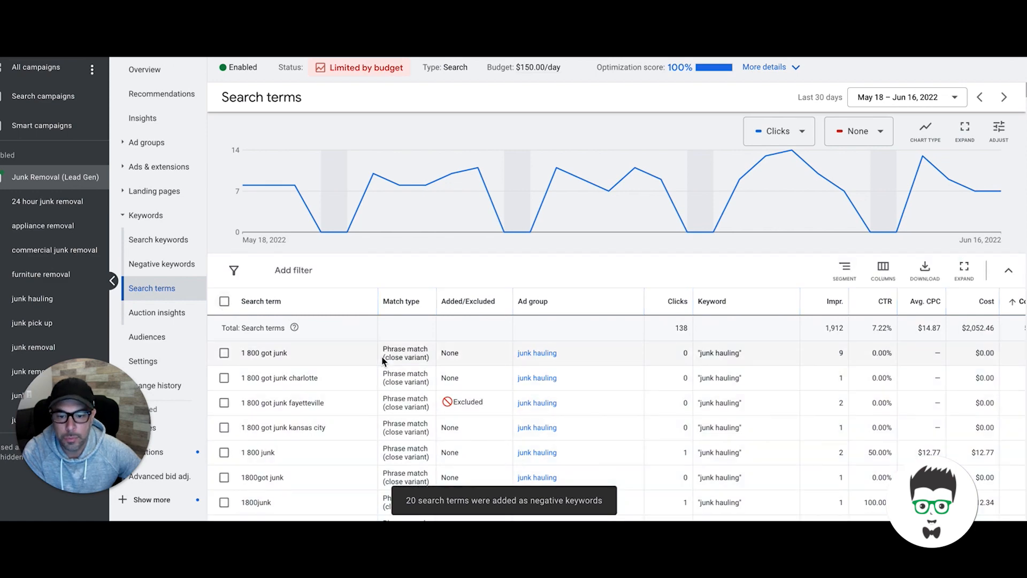
Step: Find the search term "furniture dump" in the report and highlight the word "dump" in it
scroll(382, 362, down, 10)
scroll(382, 361, down, 3)
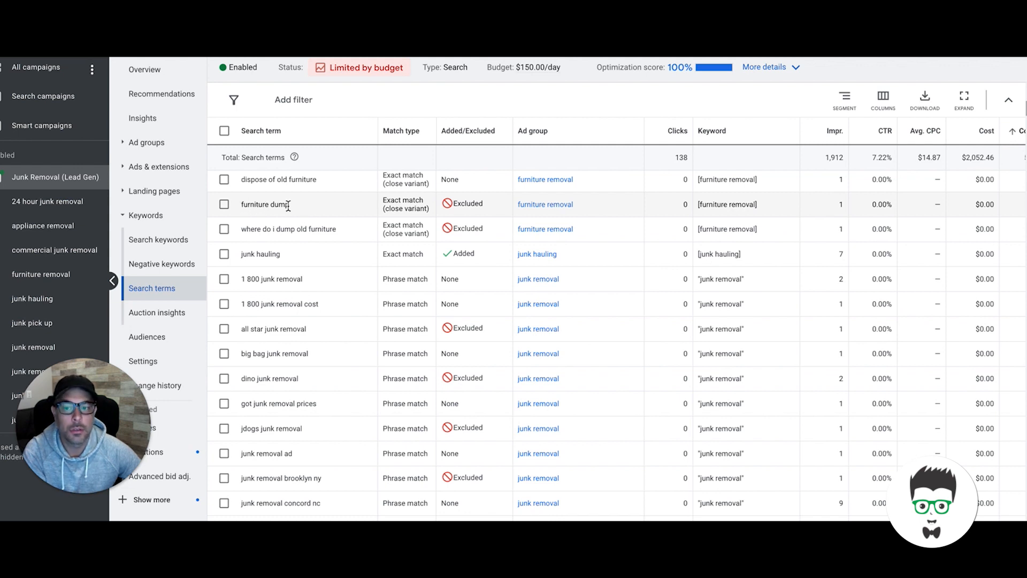
drag(291, 205, 272, 205)
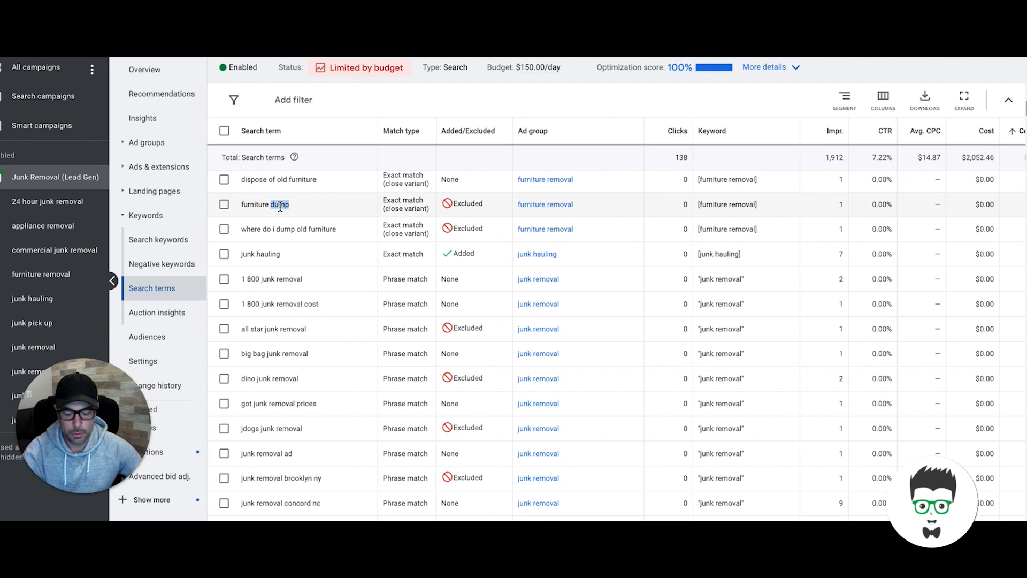
scroll(289, 208, up, 10)
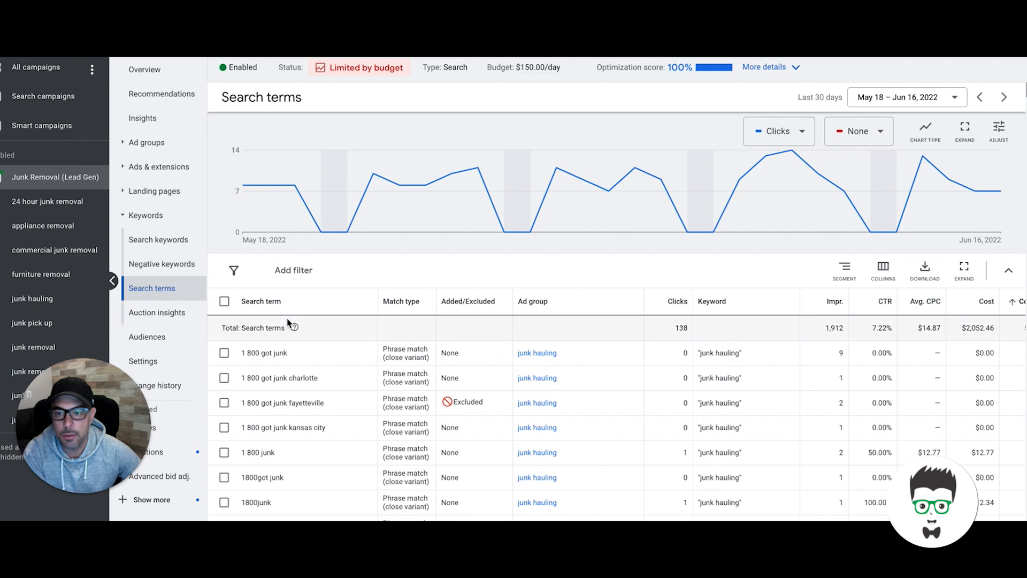
Step: Examine the junk hauling, furniture removal and junk removal search terms, checking which competitor and out-of-area terms are excluded
scroll(354, 390, down, 5)
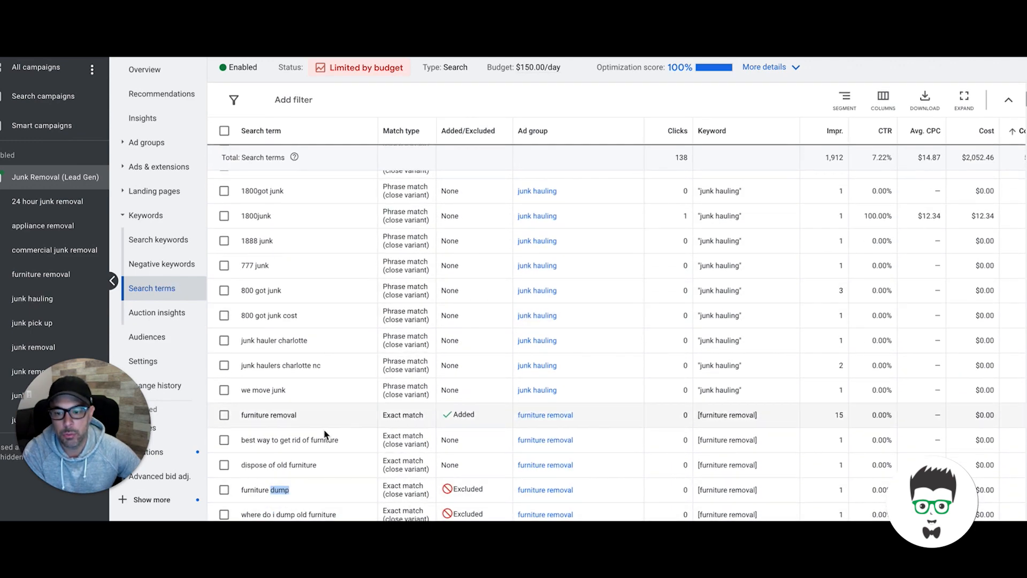
scroll(309, 212, down, 2)
scroll(309, 211, down, 3)
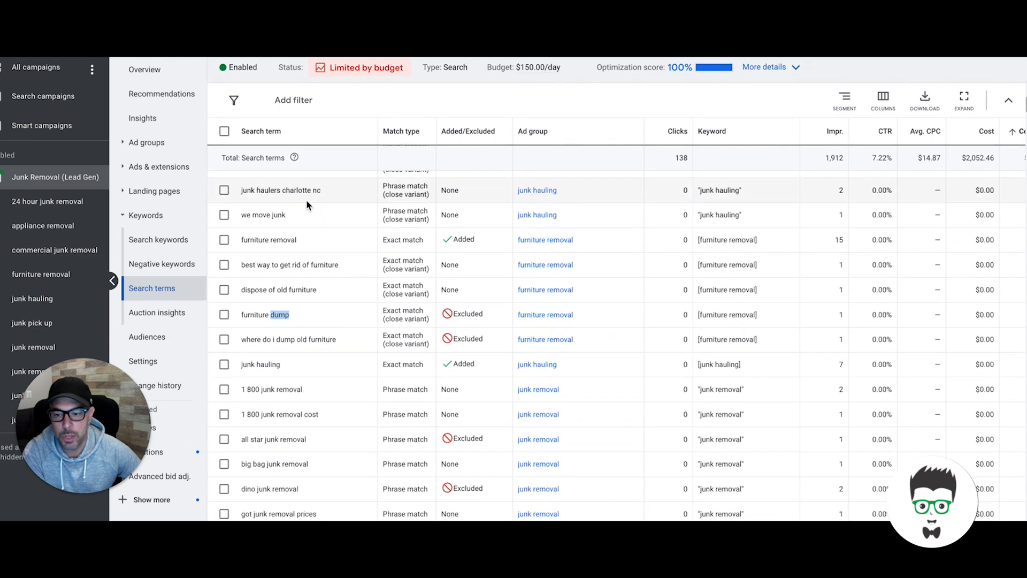
scroll(321, 299, down, 2)
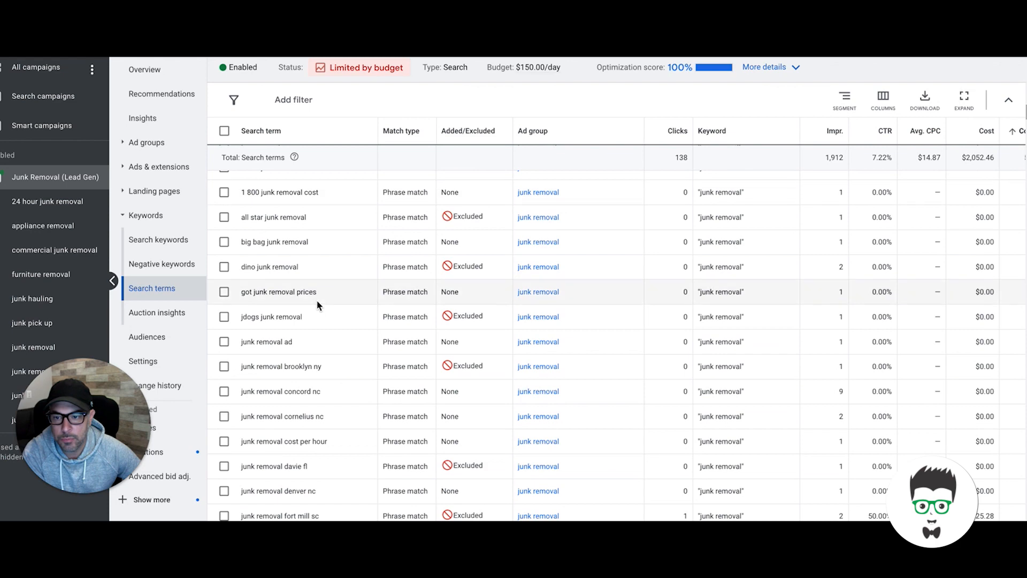
scroll(259, 267, up, 1)
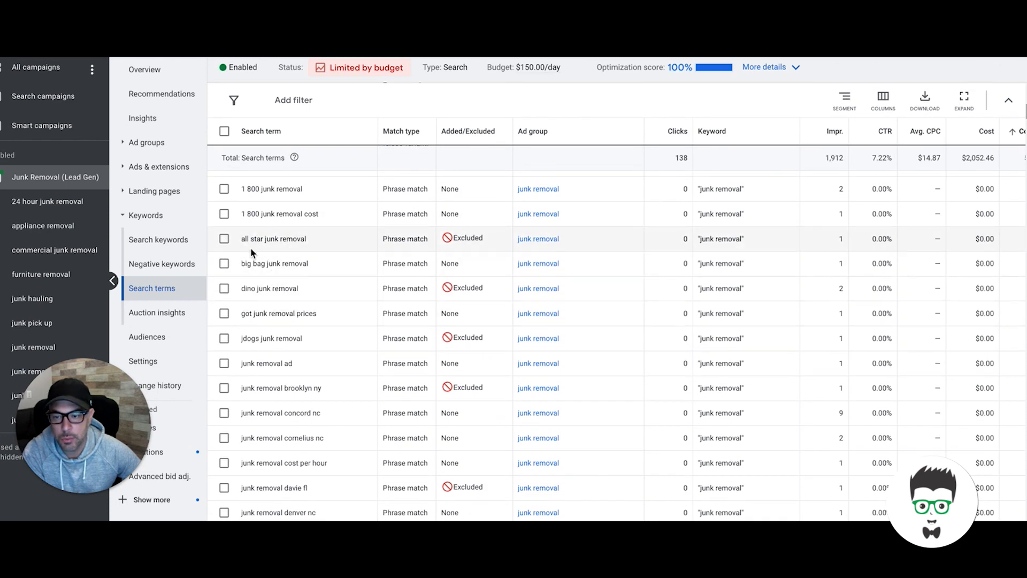
scroll(344, 284, down, 2)
scroll(344, 285, down, 2)
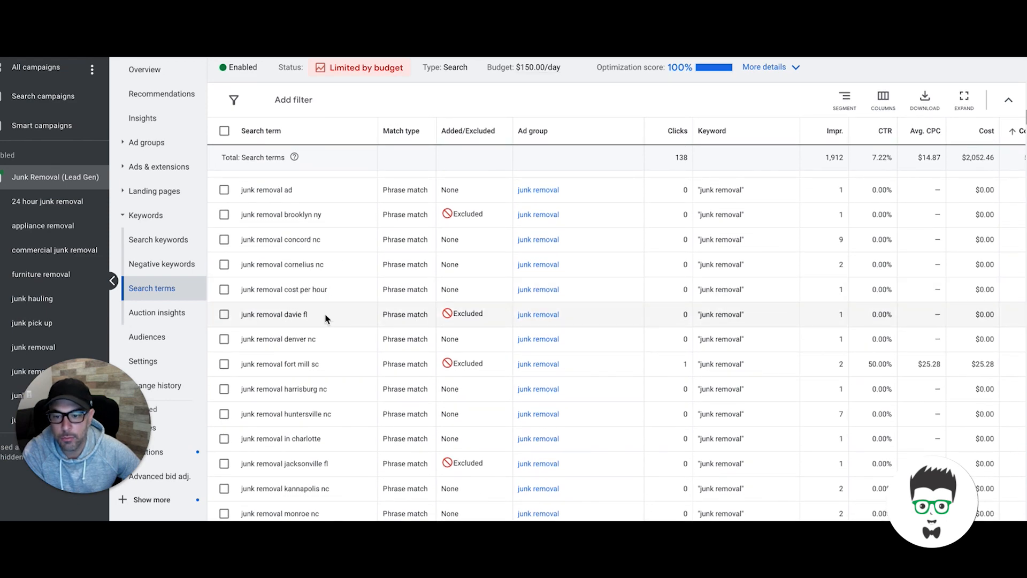
scroll(326, 316, down, 3)
scroll(352, 380, down, 2)
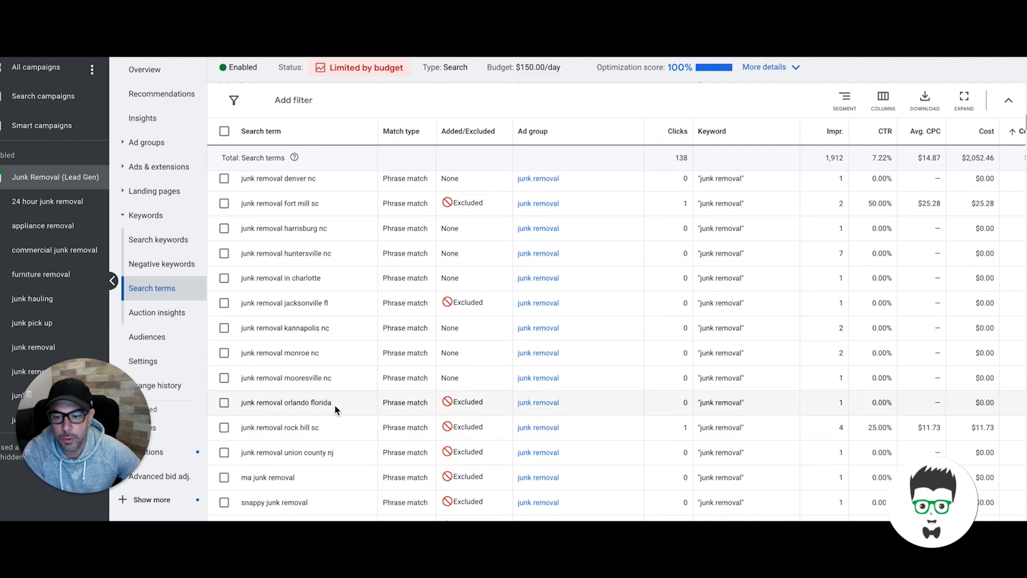
scroll(335, 410, down, 3)
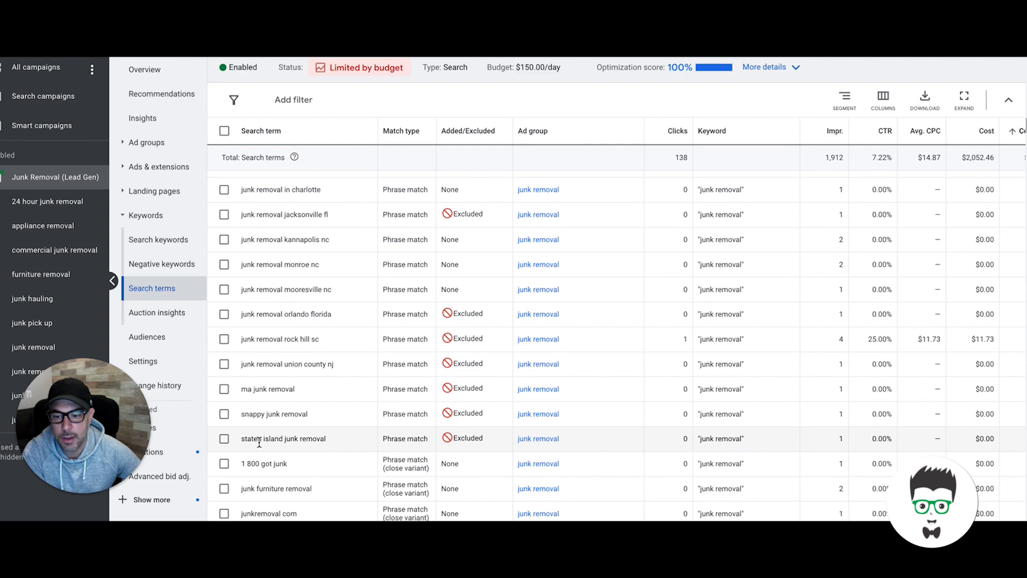
scroll(283, 407, up, 10)
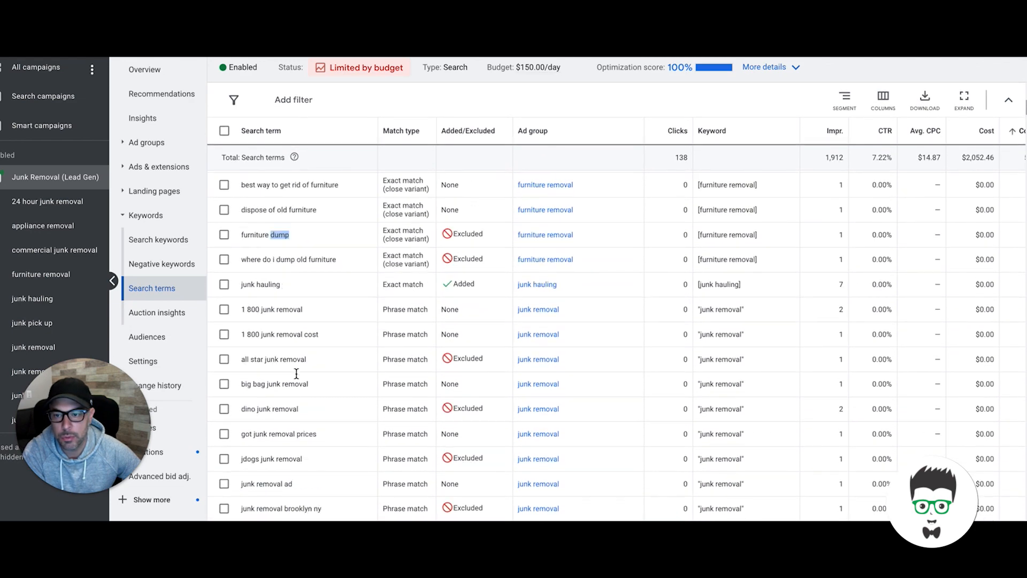
scroll(296, 378, up, 2)
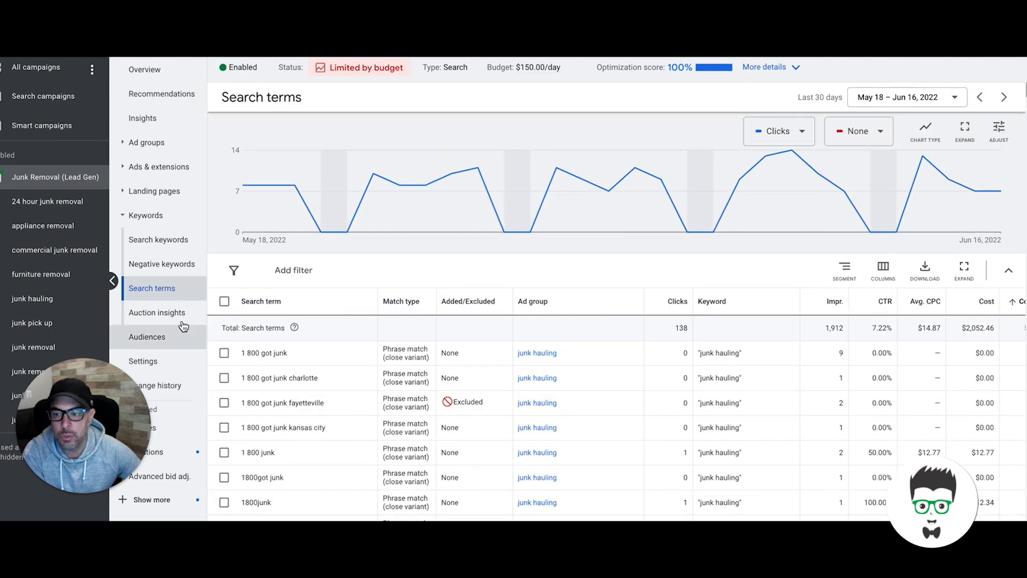
Step: Add "dmv" as a negative keyword for the Junk Removal (Lead Gen) campaign and save it
click(170, 275)
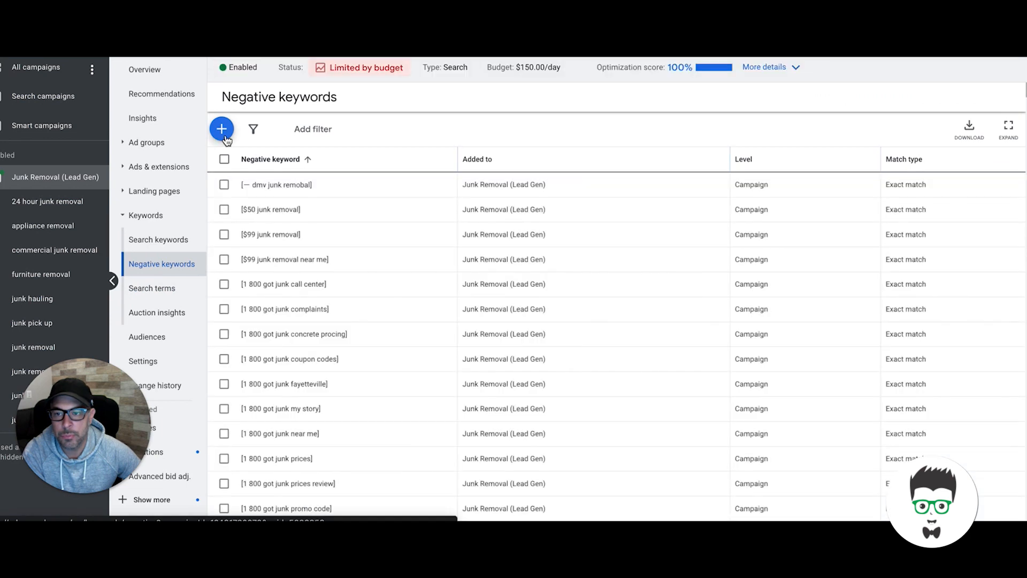
click(223, 131)
click(261, 317)
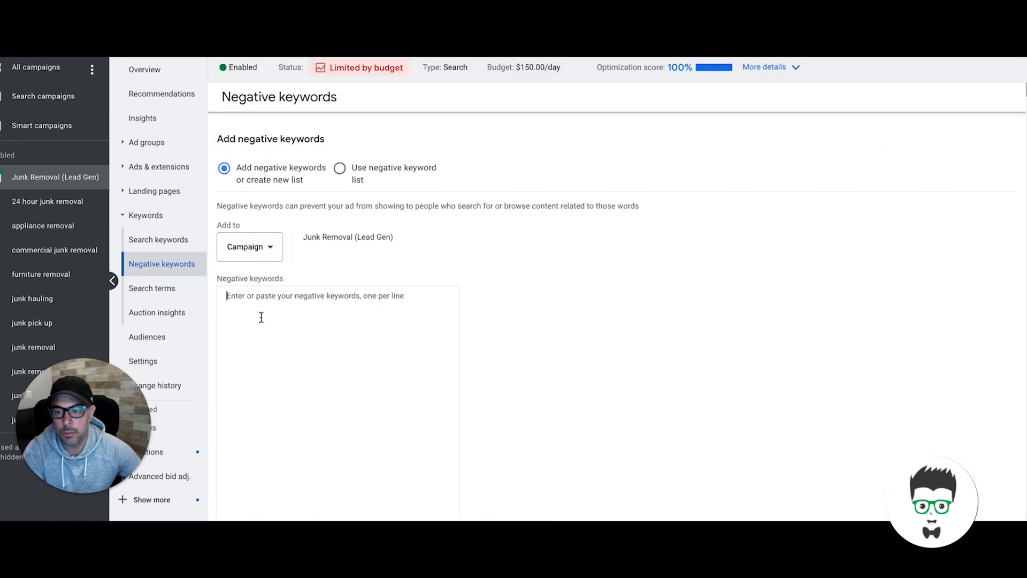
text(dmv)
scroll(293, 353, down, 5)
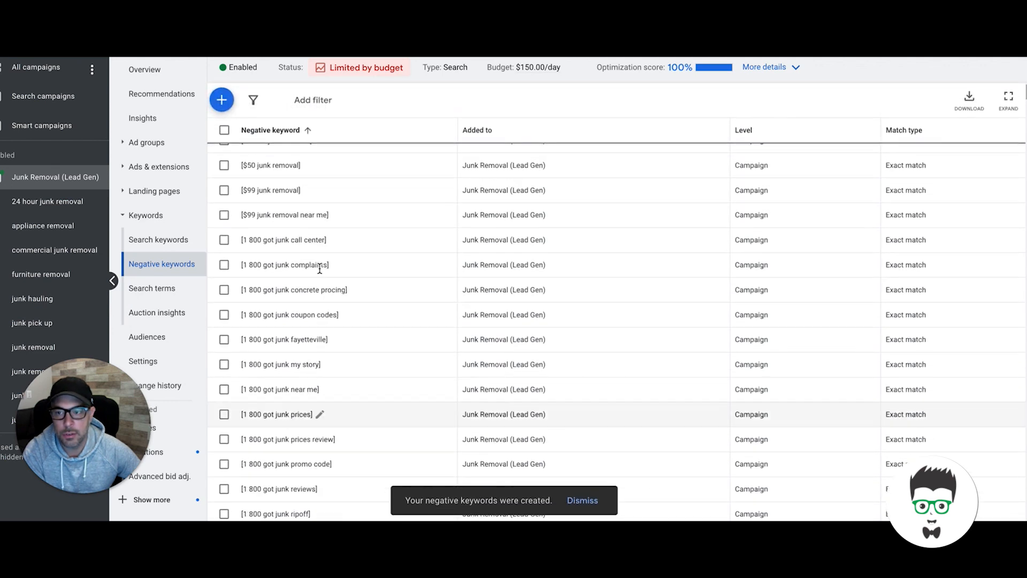
Step: Return to the campaign's search terms report and sort it by conversions, highest first
click(143, 141)
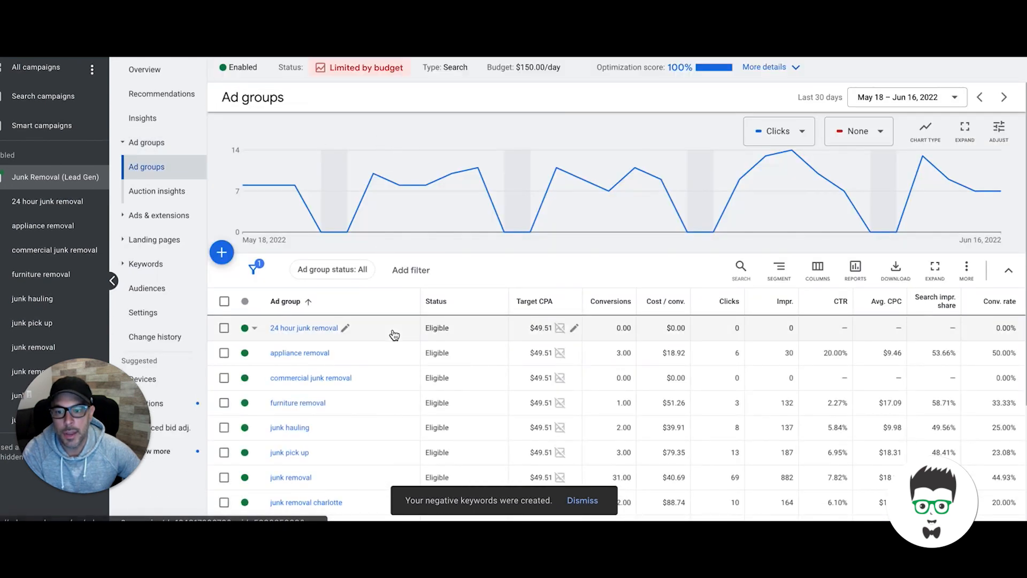
click(147, 265)
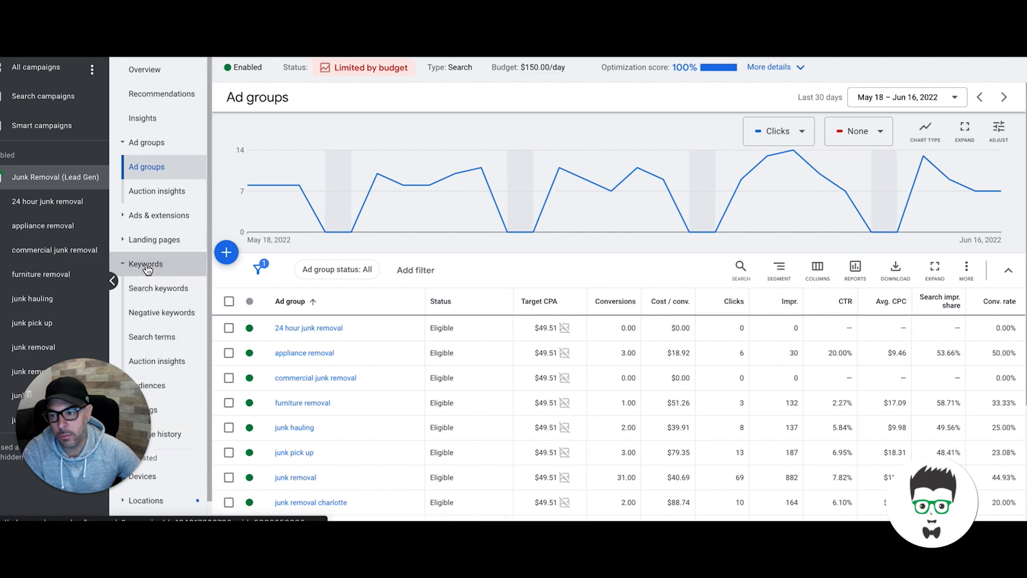
click(160, 295)
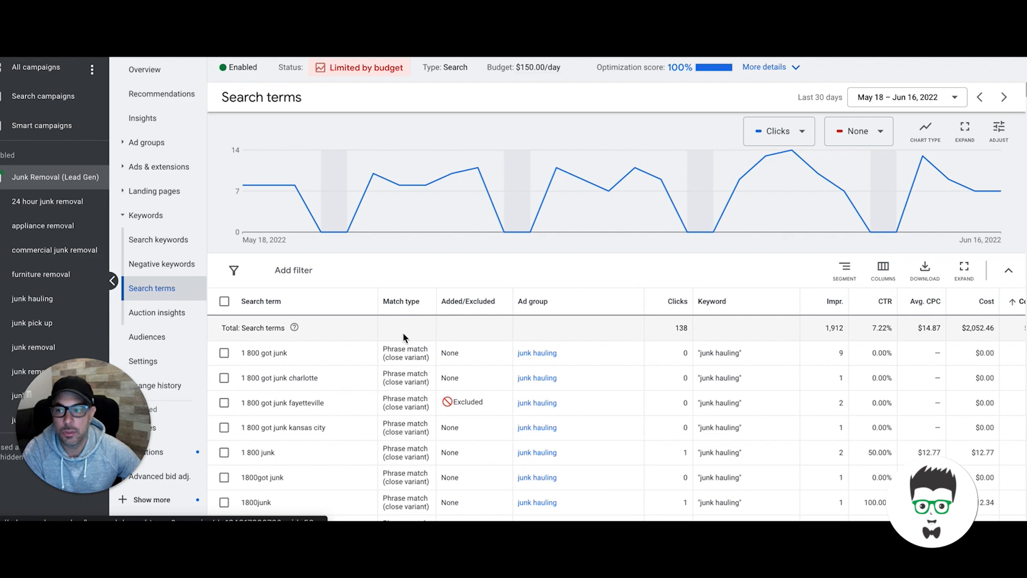
scroll(501, 336, down, 1)
scroll(501, 337, right, 2)
scroll(501, 336, right, 1)
click(895, 266)
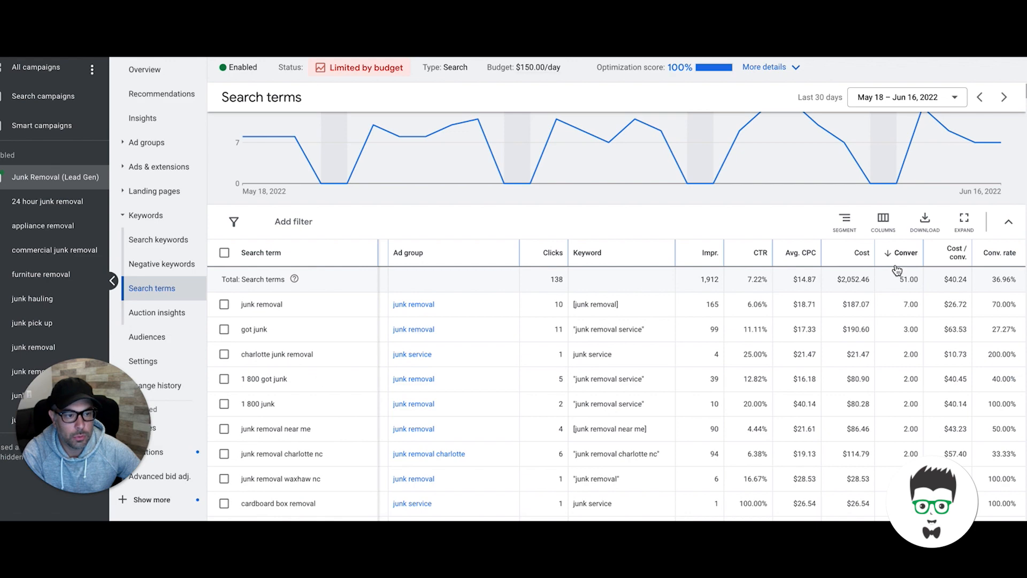
Step: Examine the top converting search terms, comparing their match types, added or excluded status, ad groups and triggering keywords
scroll(567, 300, down, 1)
scroll(567, 345, left, 3)
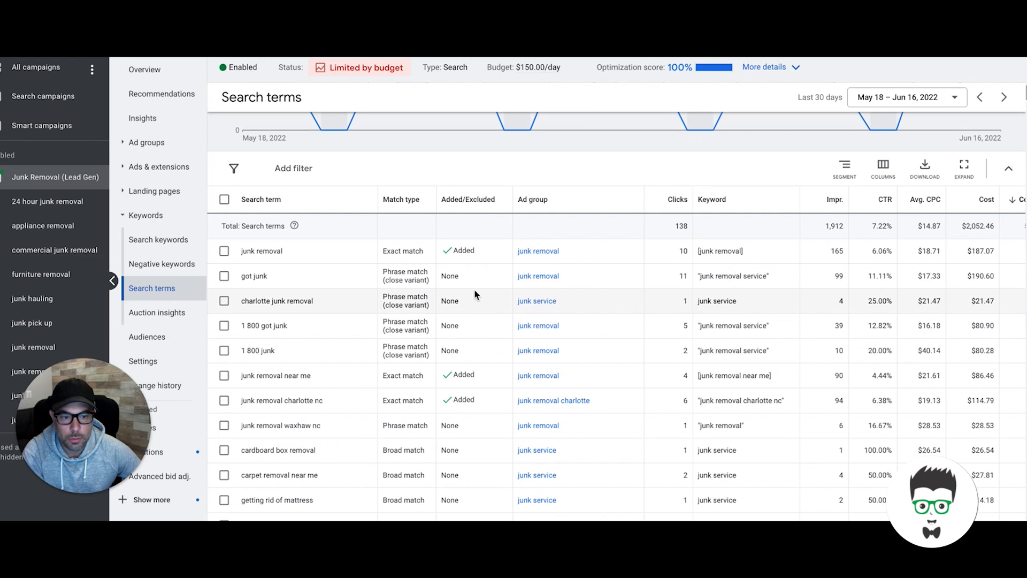
scroll(447, 367, down, 5)
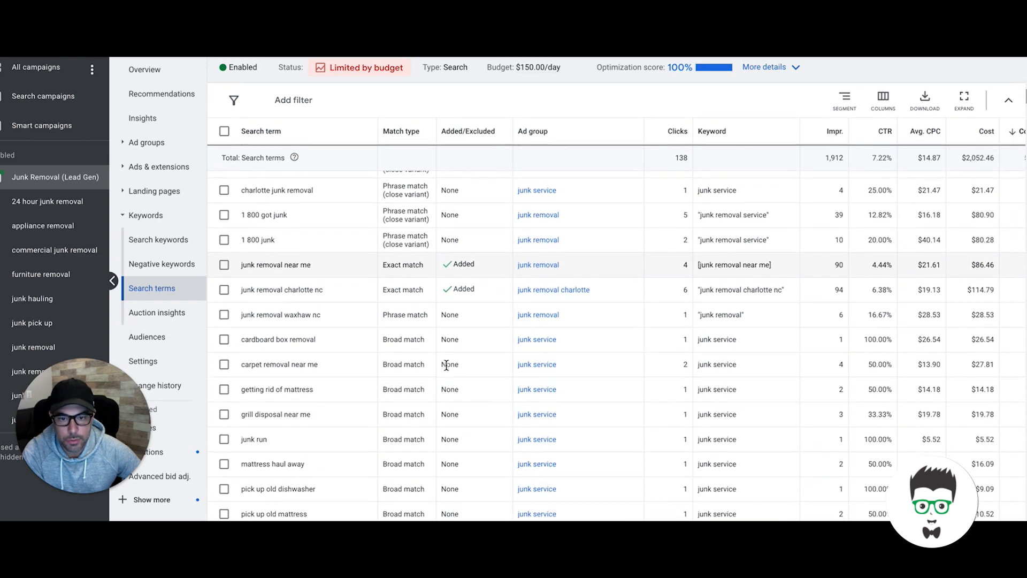
scroll(447, 369, down, 1)
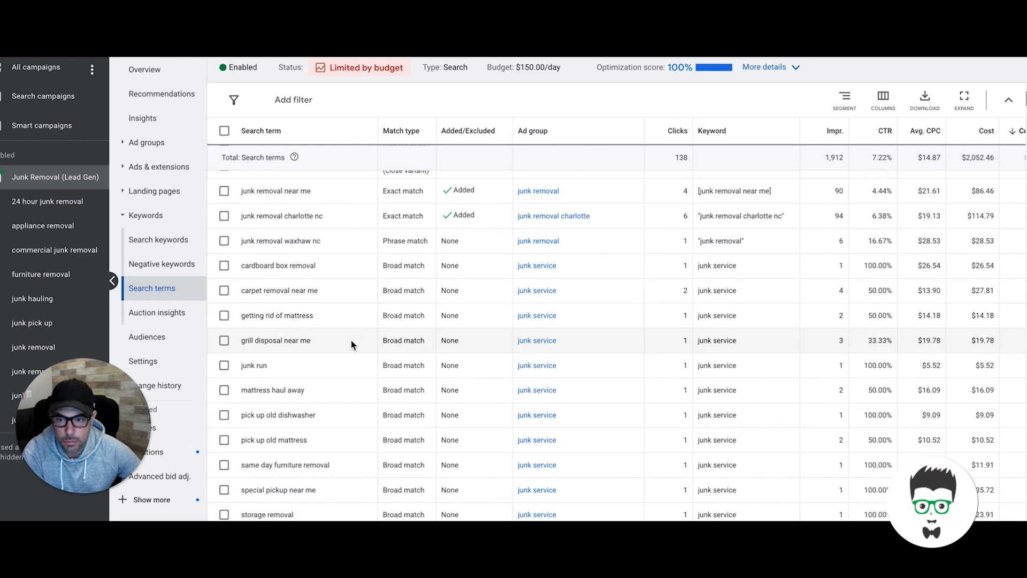
scroll(351, 344, down, 1)
scroll(352, 344, down, 3)
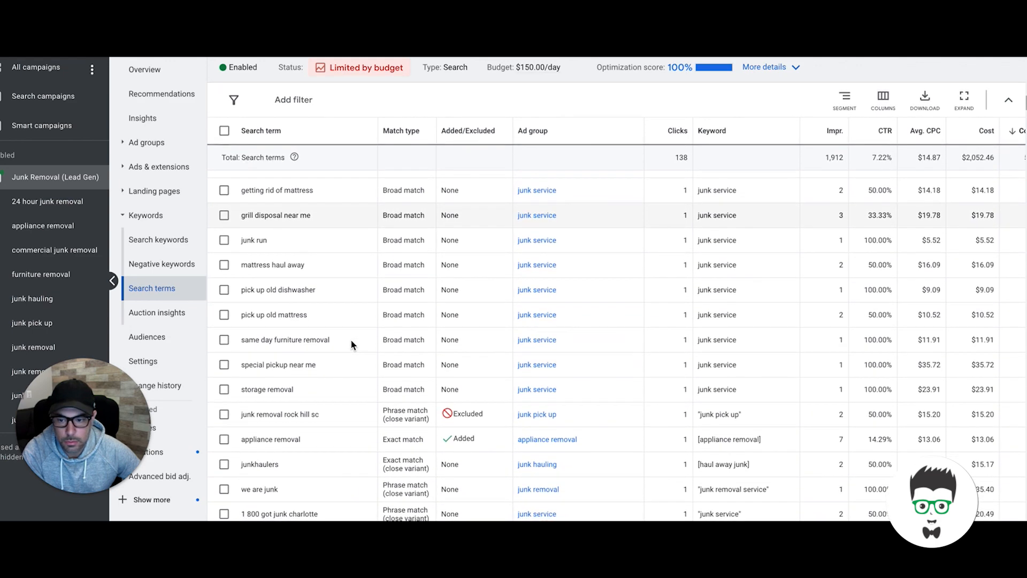
scroll(353, 344, down, 2)
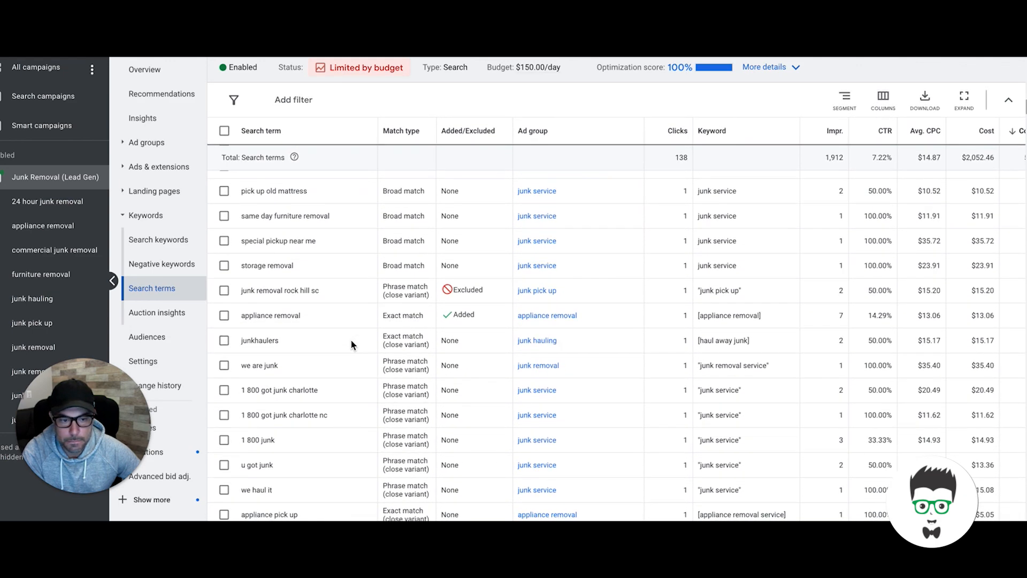
Step: Examine the lower-ranked converting search terms, comparing their triggering keywords, conversions, cost per conversion and added or excluded status
scroll(374, 435, down, 3)
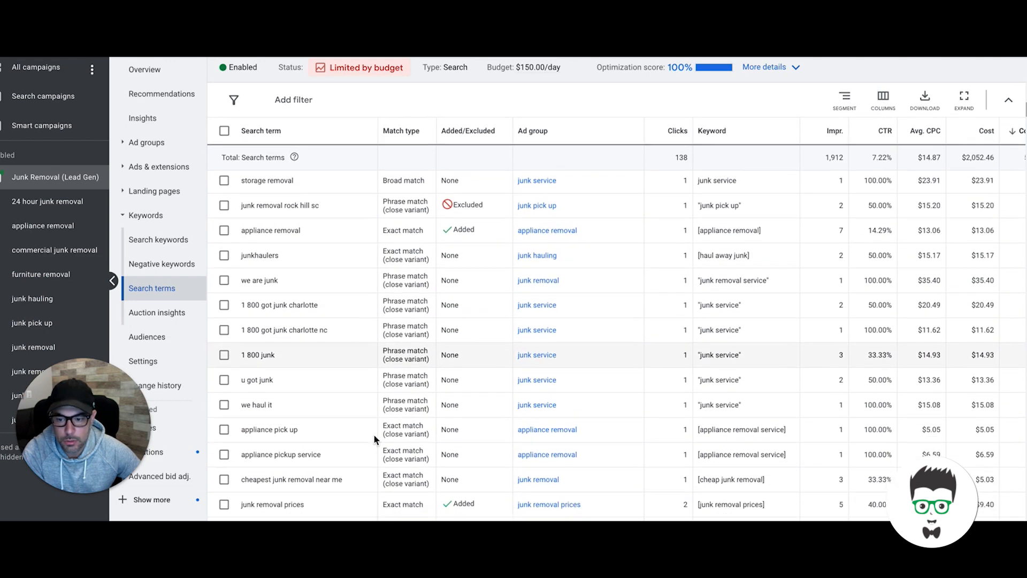
scroll(390, 357, down, 1)
scroll(391, 359, right, 2)
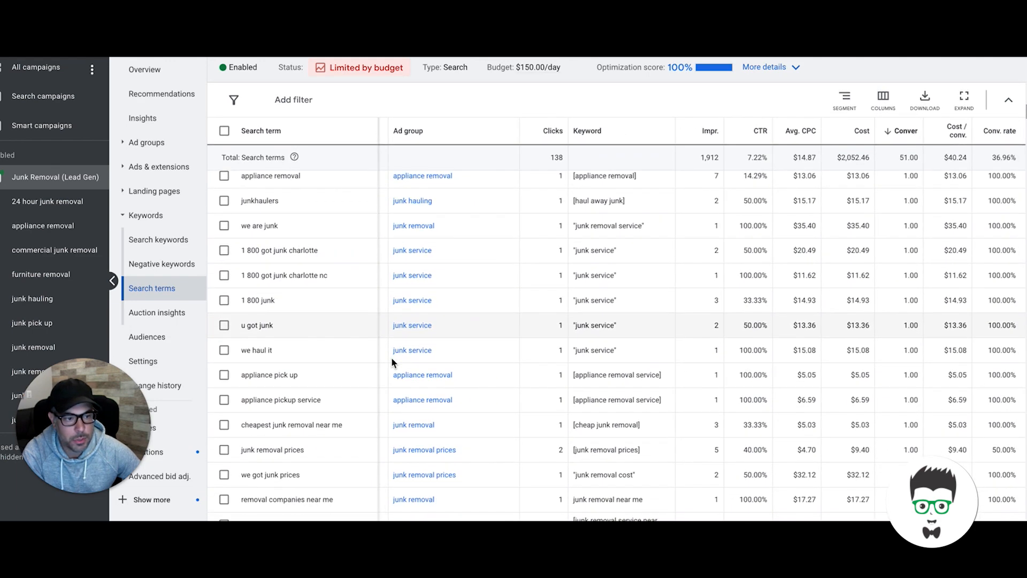
scroll(392, 361, down, 5)
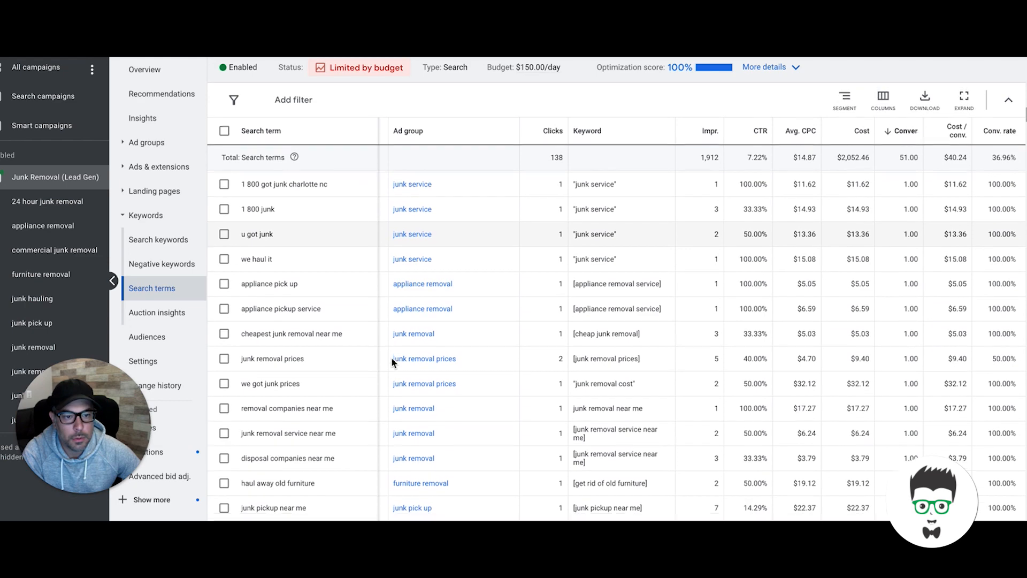
scroll(390, 358, down, 1)
scroll(391, 357, left, 3)
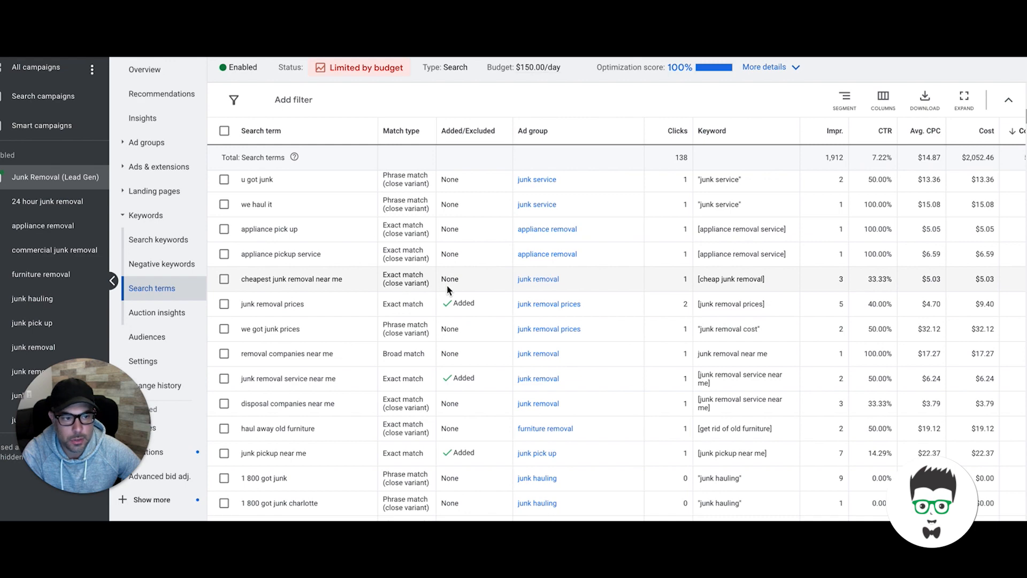
scroll(447, 285, right, 3)
scroll(448, 285, down, 1)
scroll(447, 284, left, 3)
scroll(374, 273, up, 1)
Step: Add the search term "cheapest junk removal near me" as the exact match keyword [cheapest junk removal near me] in the junk removal ad group, then deselect it
click(224, 266)
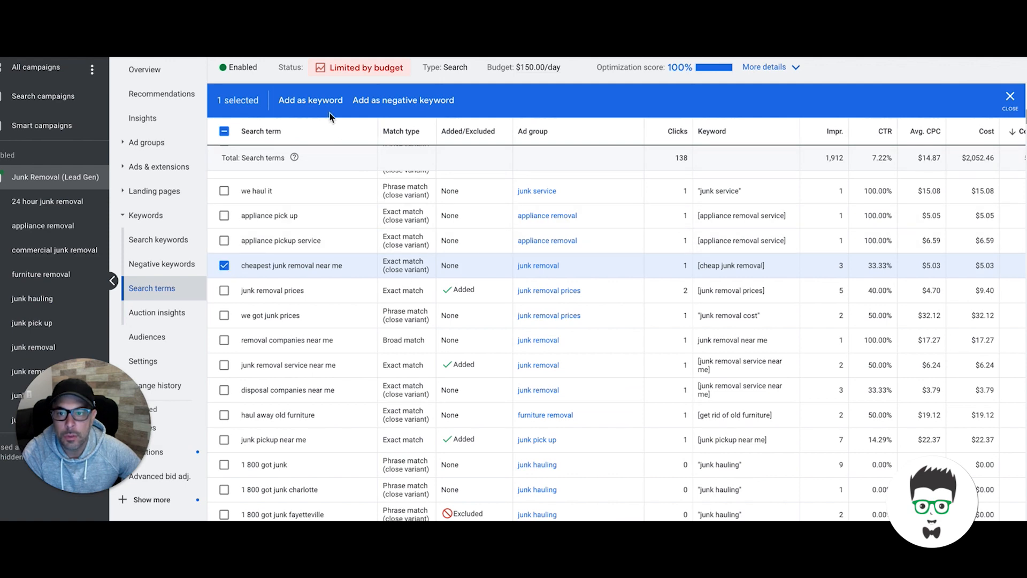
click(316, 101)
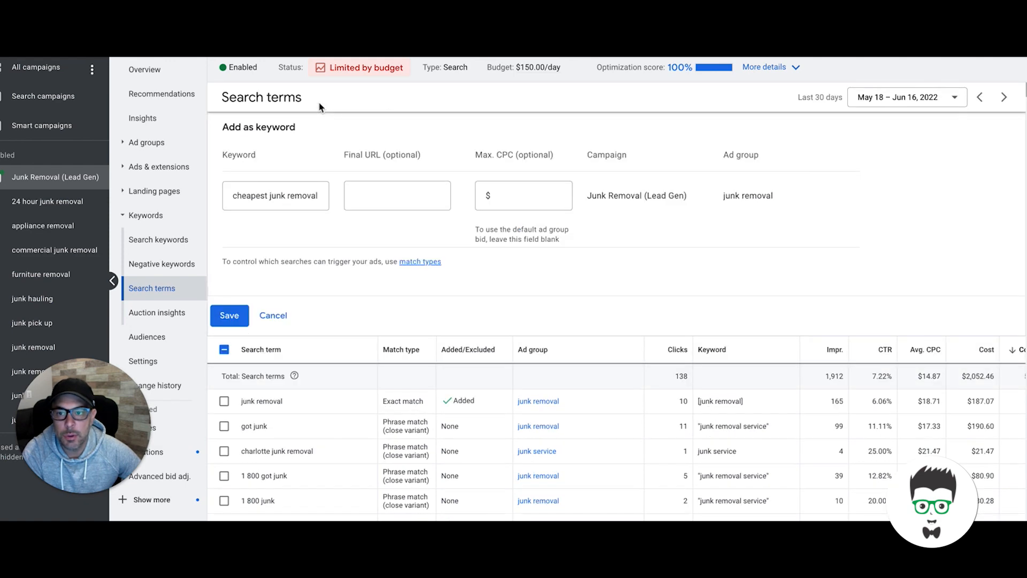
click(234, 194)
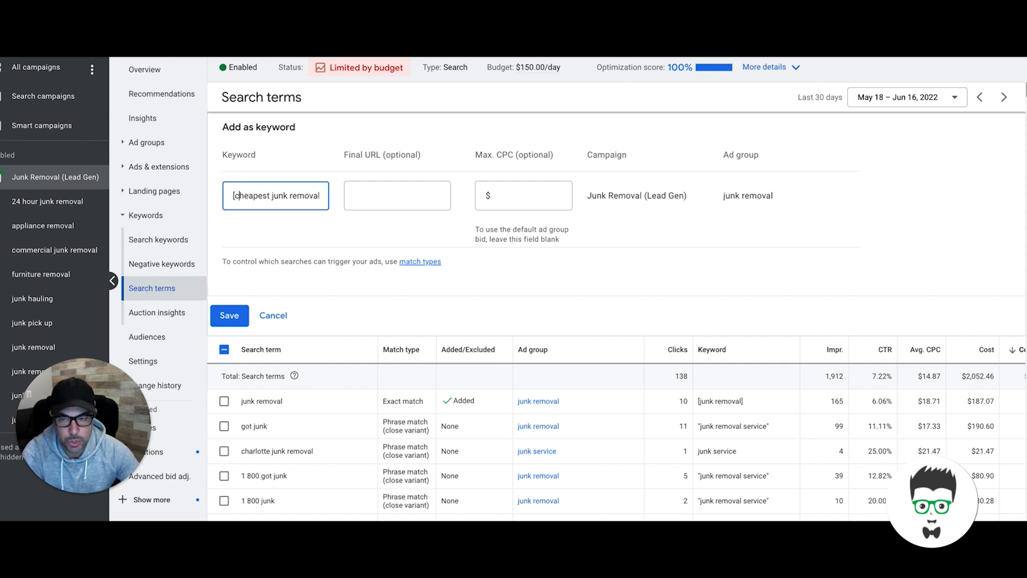
text(near me])
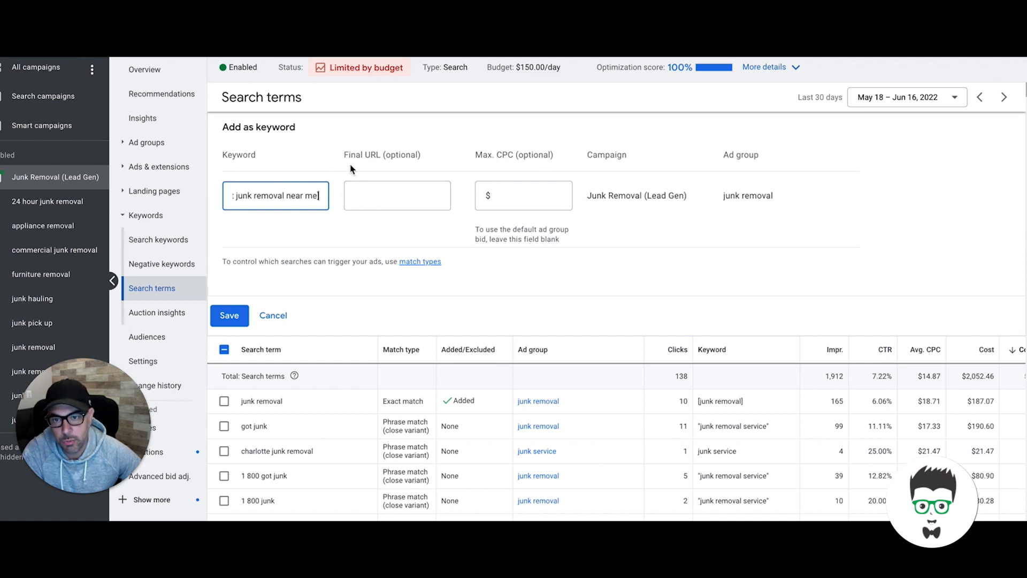
click(231, 317)
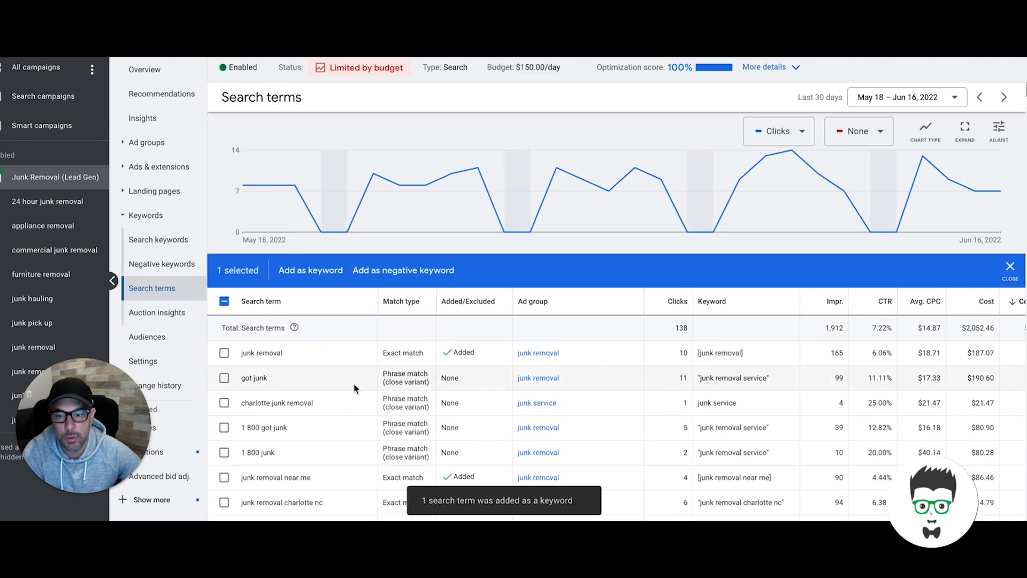
scroll(354, 388, down, 15)
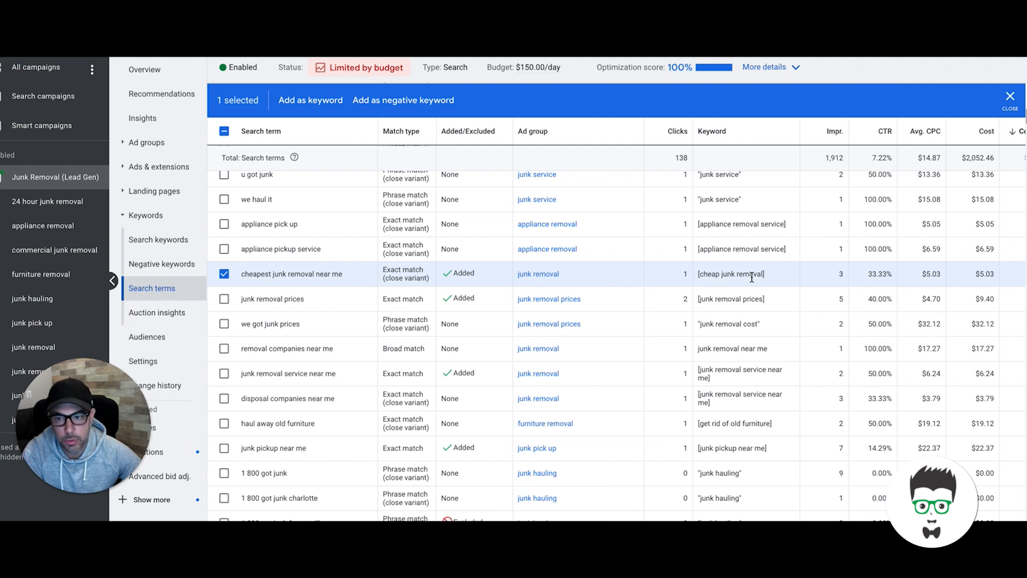
click(225, 274)
Step: Examine the search terms from the top converters down to the non-converting junk hauling and furniture removal terms, checking match types and added or excluded status
scroll(384, 273, down, 8)
scroll(383, 274, down, 1)
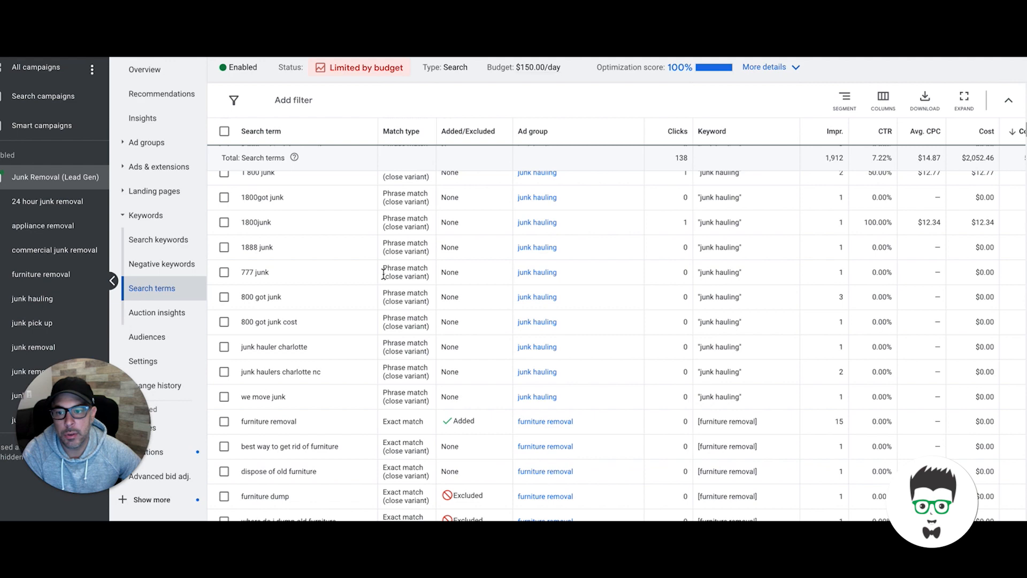
scroll(384, 274, up, 10)
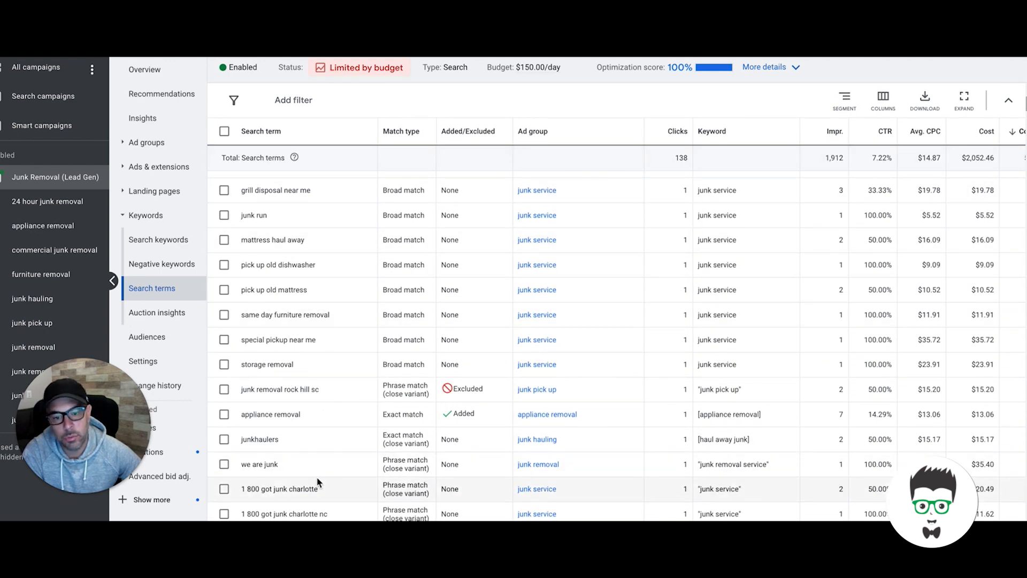
scroll(522, 353, up, 10)
scroll(531, 374, down, 1)
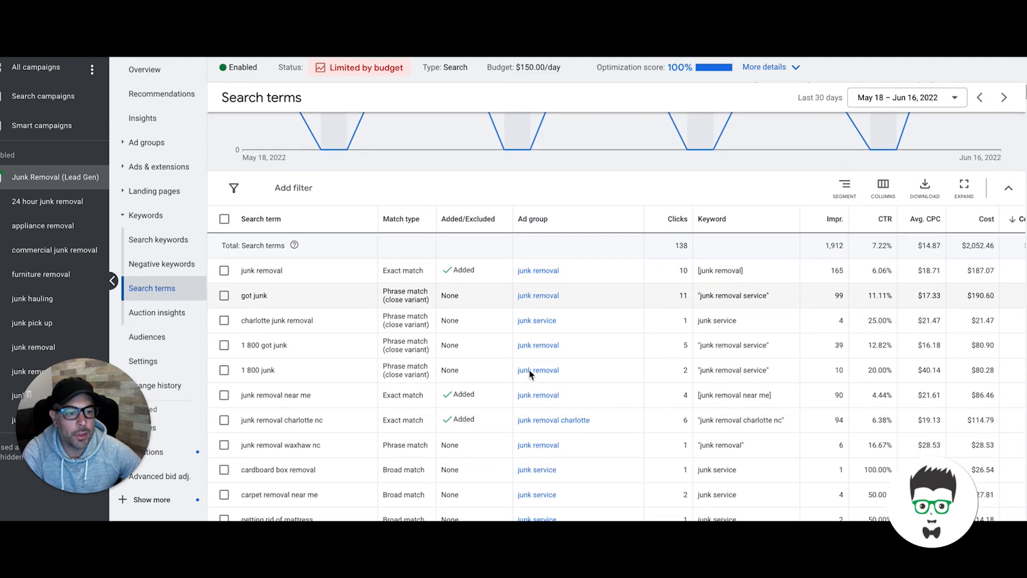
scroll(530, 374, down, 10)
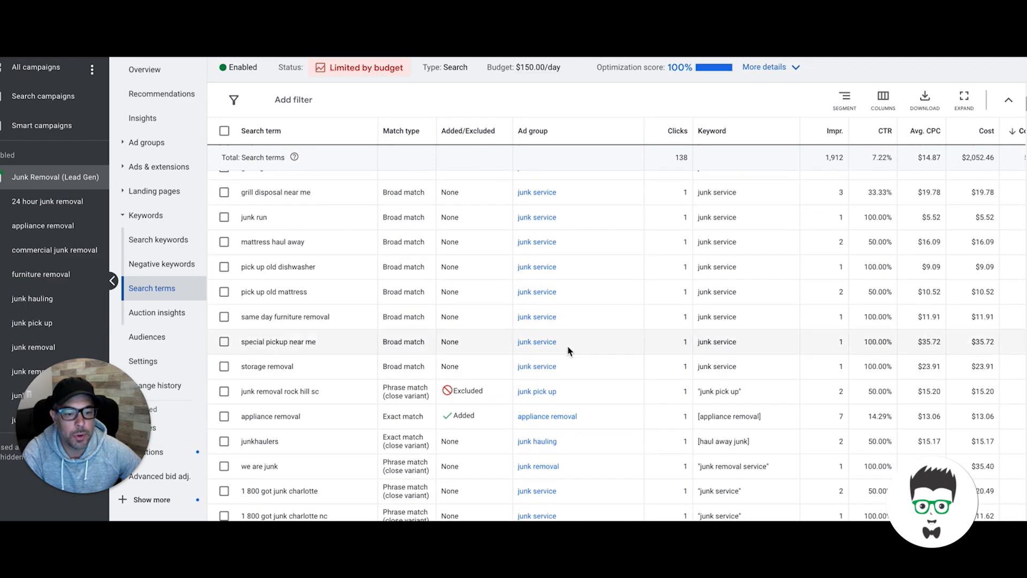
scroll(646, 329, down, 7)
scroll(646, 329, down, 9)
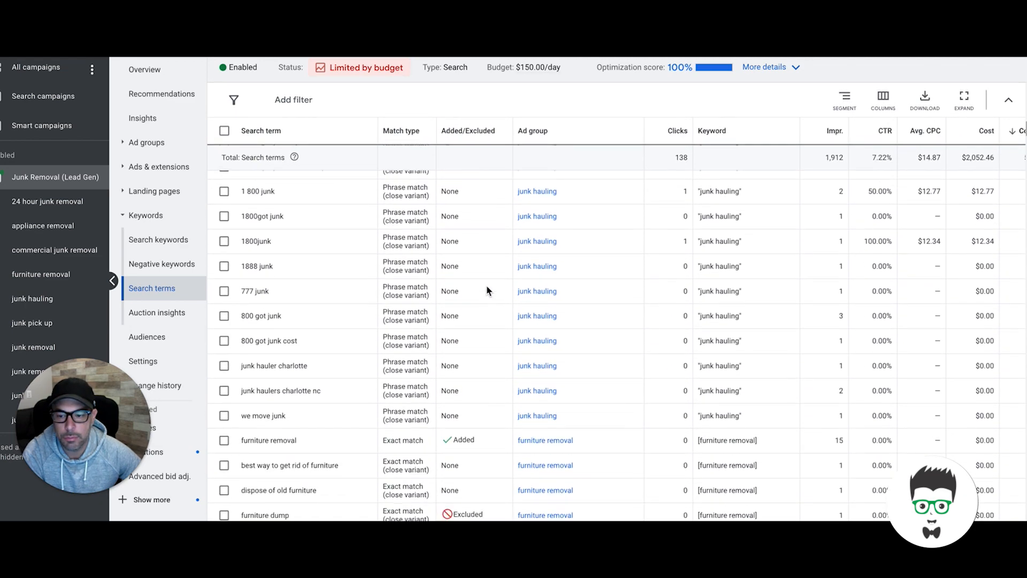
scroll(374, 281, down, 4)
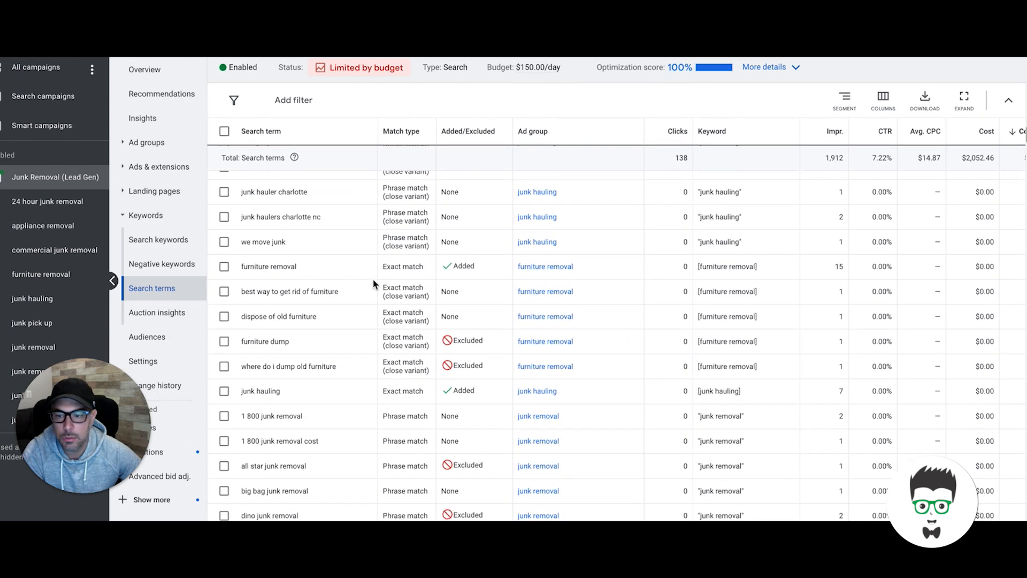
Step: Compare the conversions, cost per conversion and conversion rate of the search terms, focusing on the top converters
scroll(373, 283, right, 3)
scroll(373, 283, up, 4)
scroll(372, 283, up, 9)
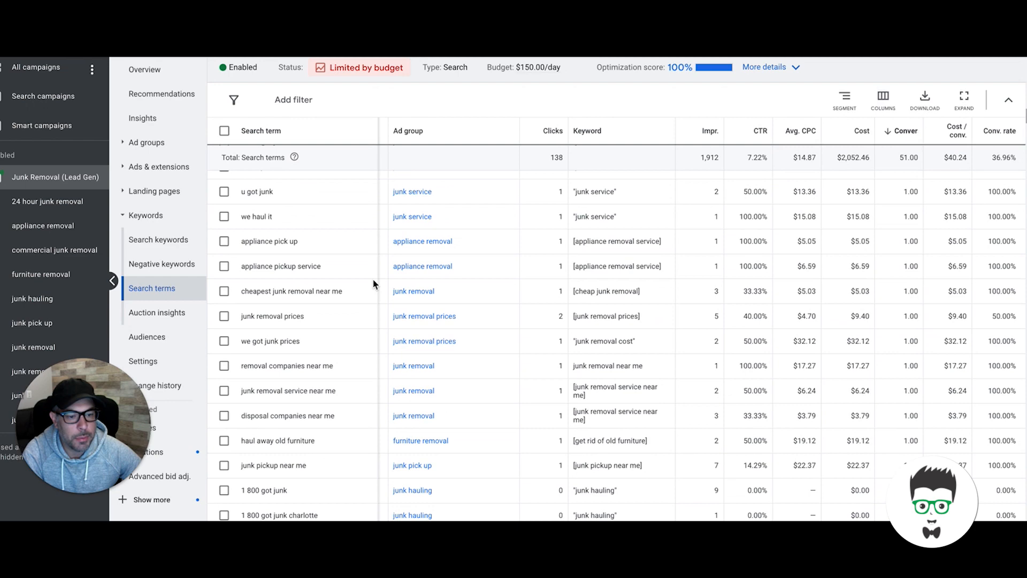
scroll(518, 298, up, 6)
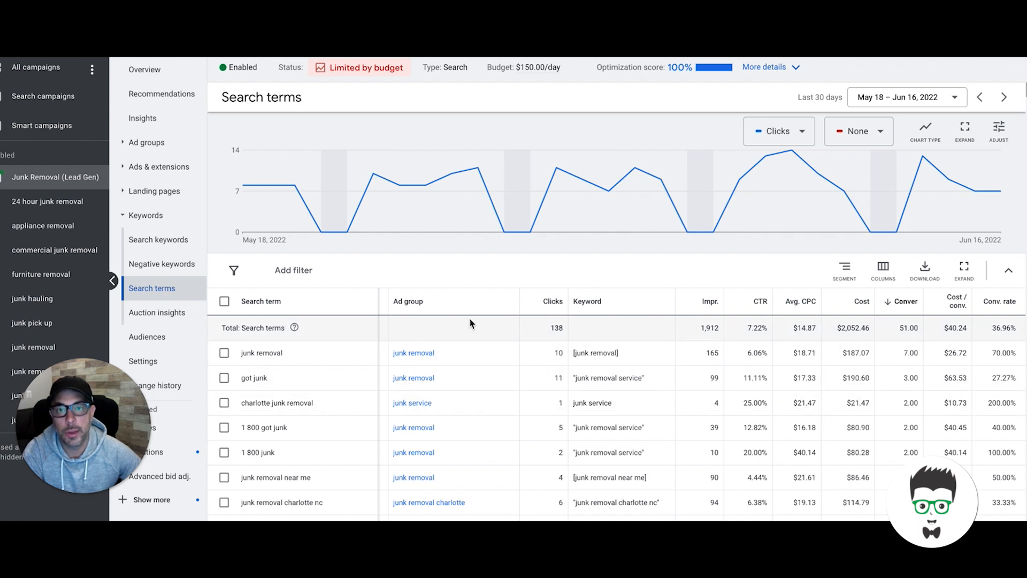
scroll(503, 318, down, 2)
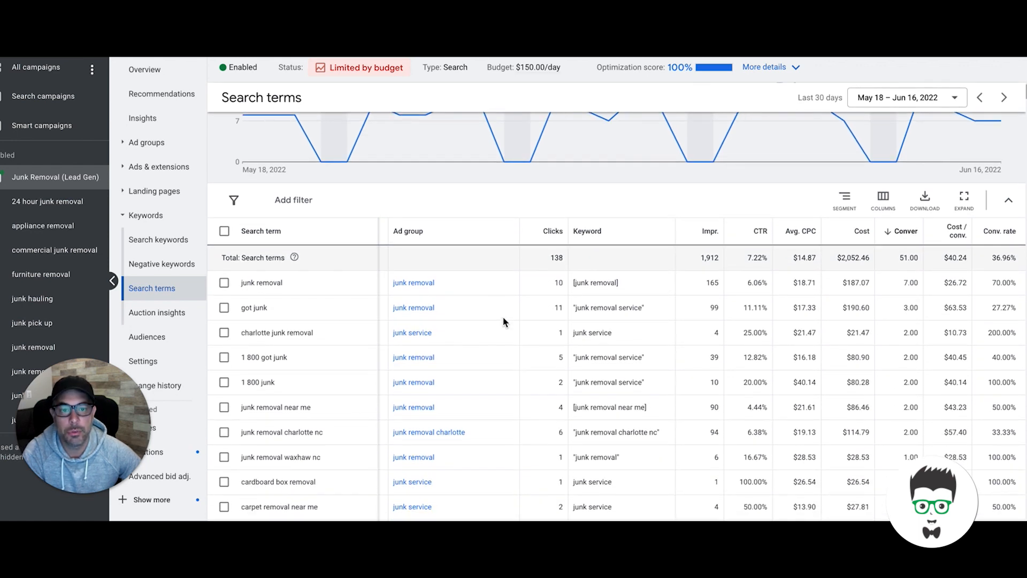
scroll(503, 321, up, 2)
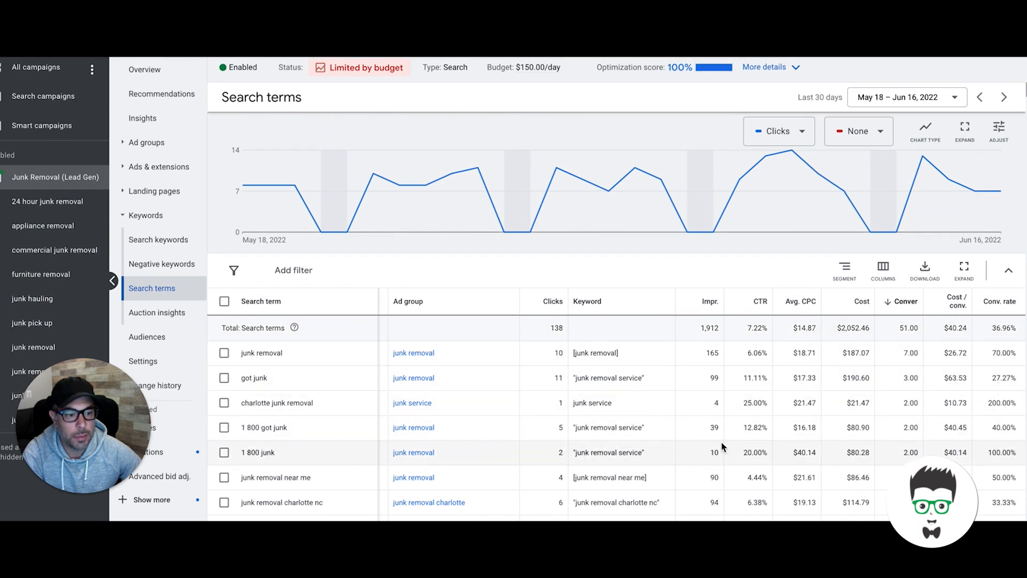
scroll(722, 447, down, 1)
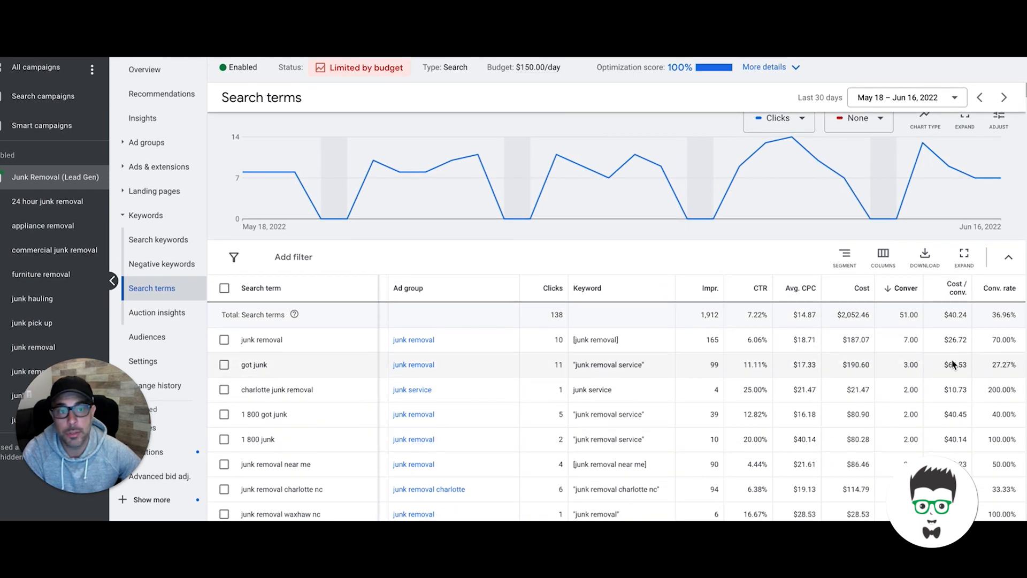